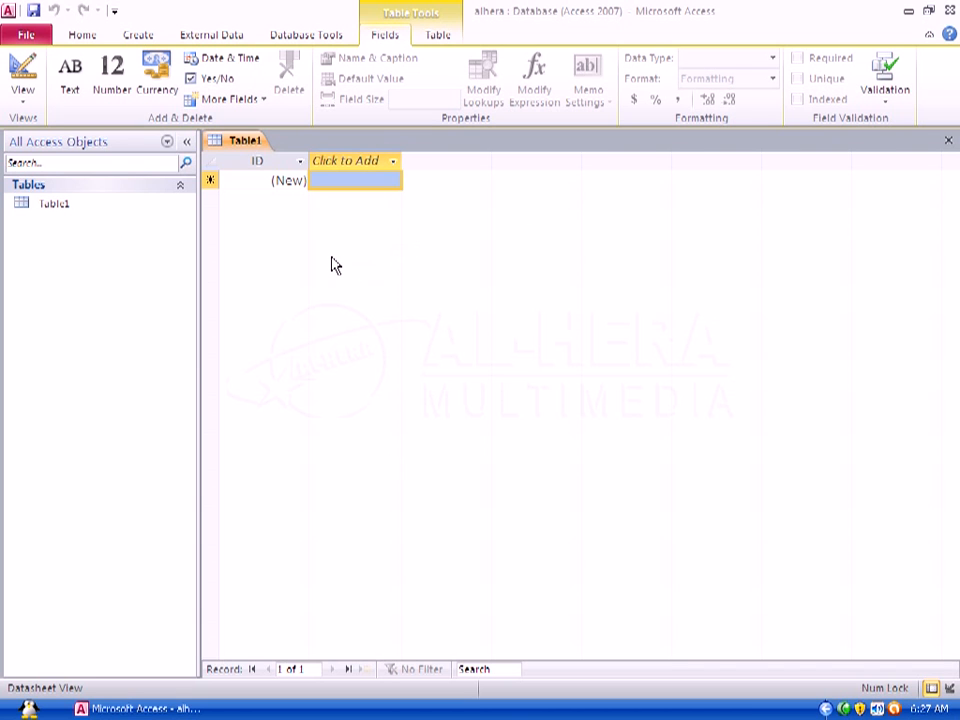
# Step: Switch the new table to Design View, saving it under the name Course
pyautogui.click(25, 107)
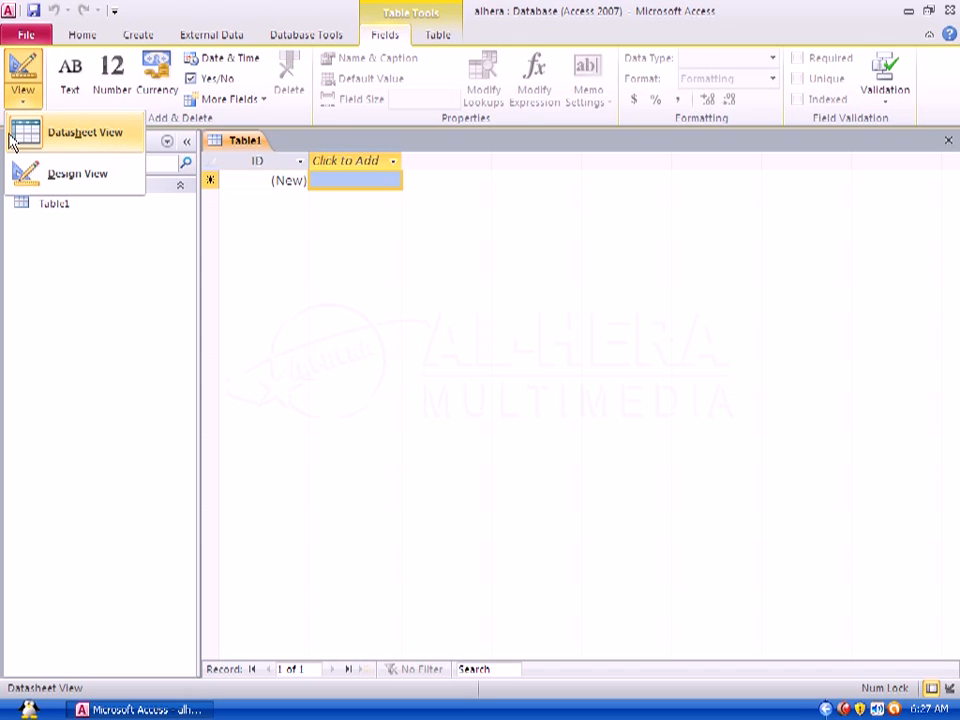
pyautogui.click(78, 181)
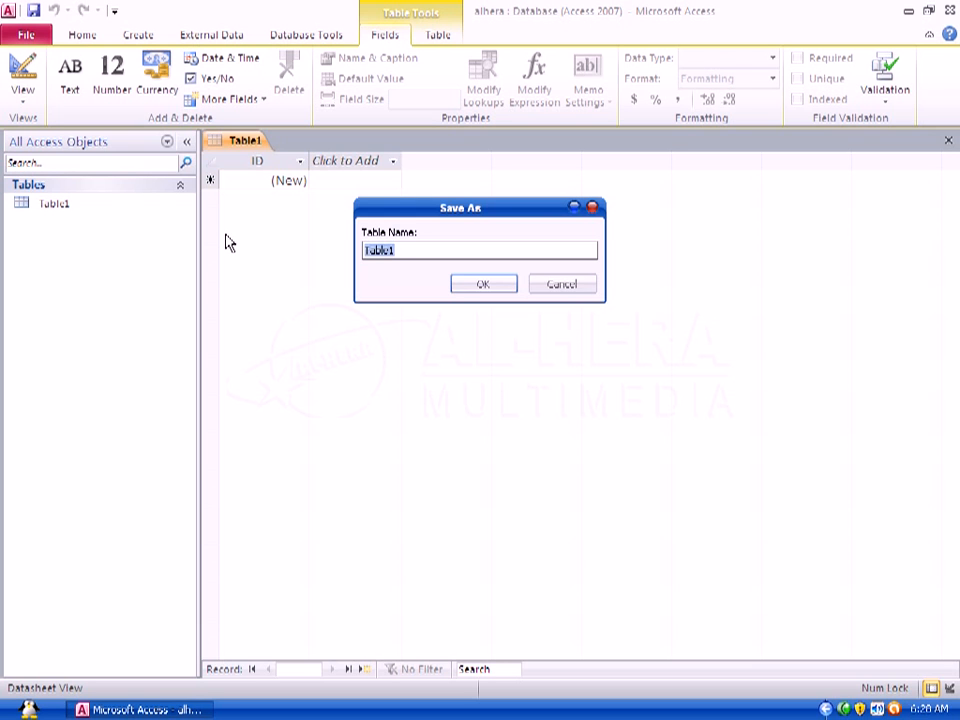
pyautogui.moveTo(456, 207); pyautogui.dragTo(459, 250)
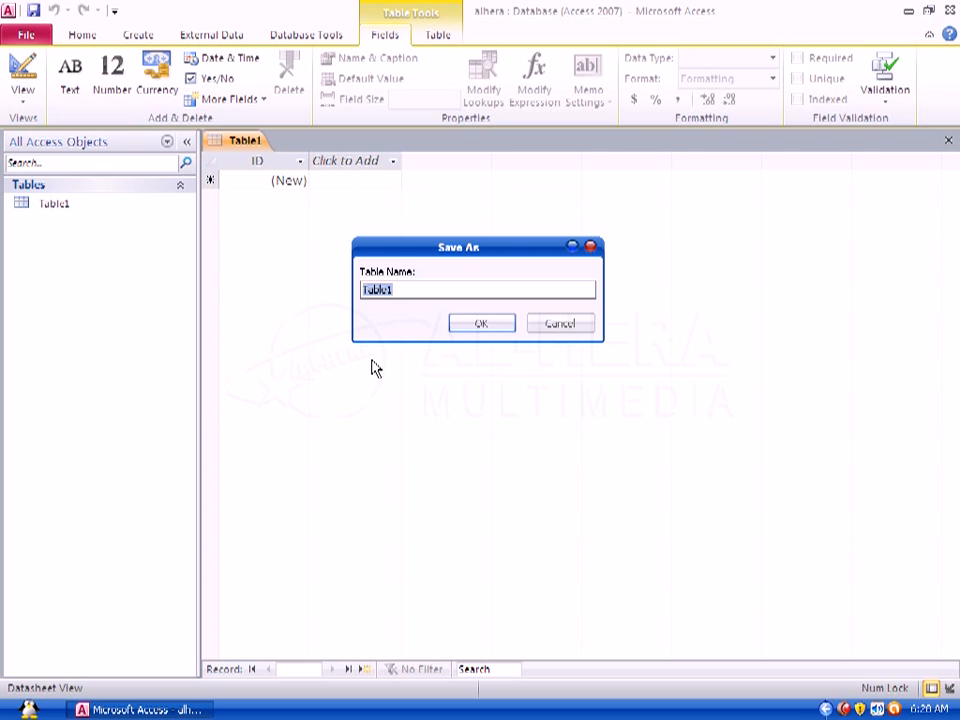
pyautogui.moveTo(480, 250); pyautogui.dragTo(478, 276)
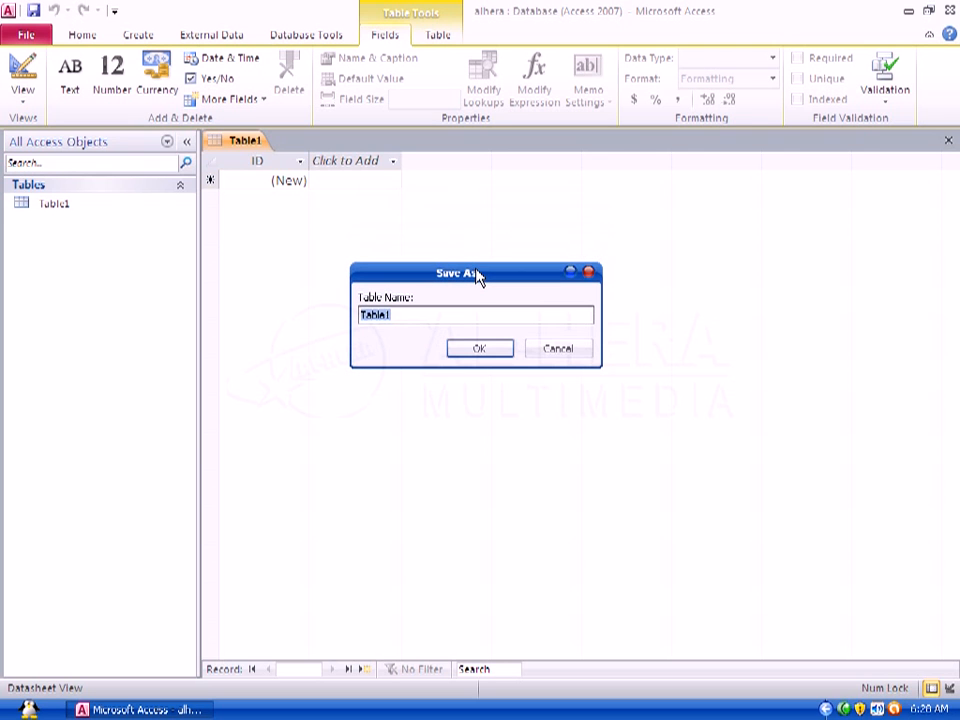
pyautogui.click(397, 314)
pyautogui.moveTo(397, 314); pyautogui.dragTo(315, 324)
pyautogui.press('BackSpace')
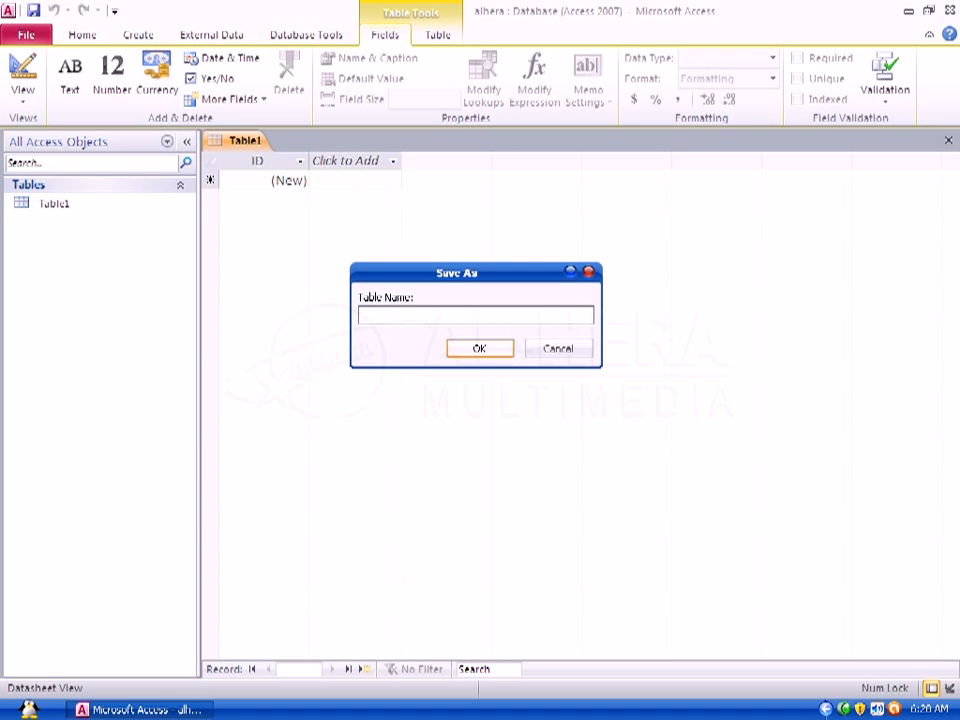
pyautogui.write('Course')
pyautogui.moveTo(436, 272); pyautogui.dragTo(418, 250)
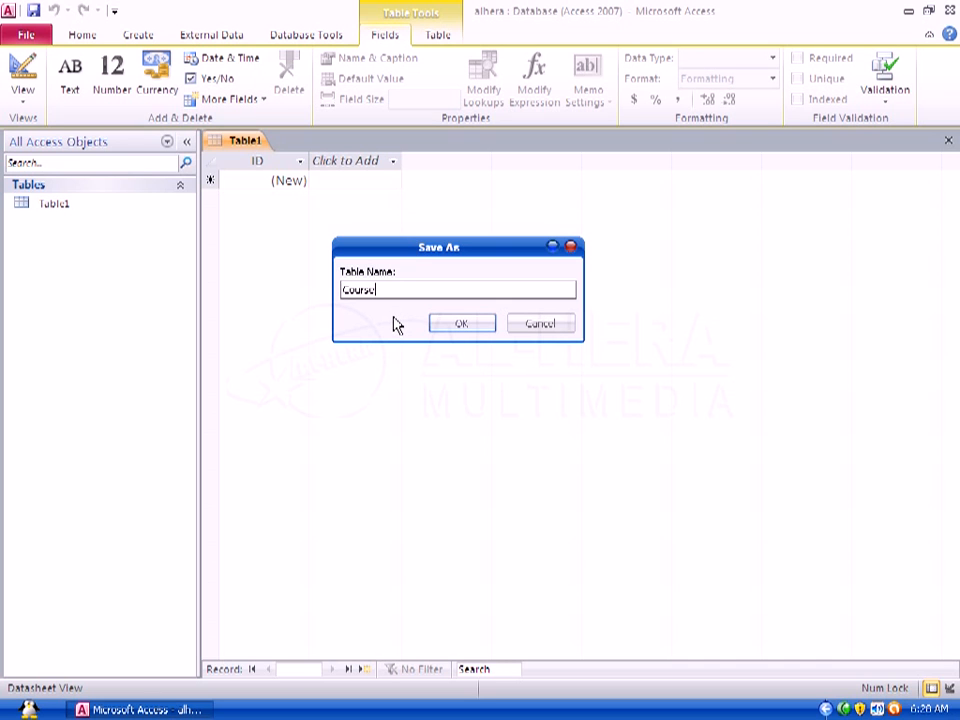
pyautogui.moveTo(422, 251); pyautogui.dragTo(472, 272)
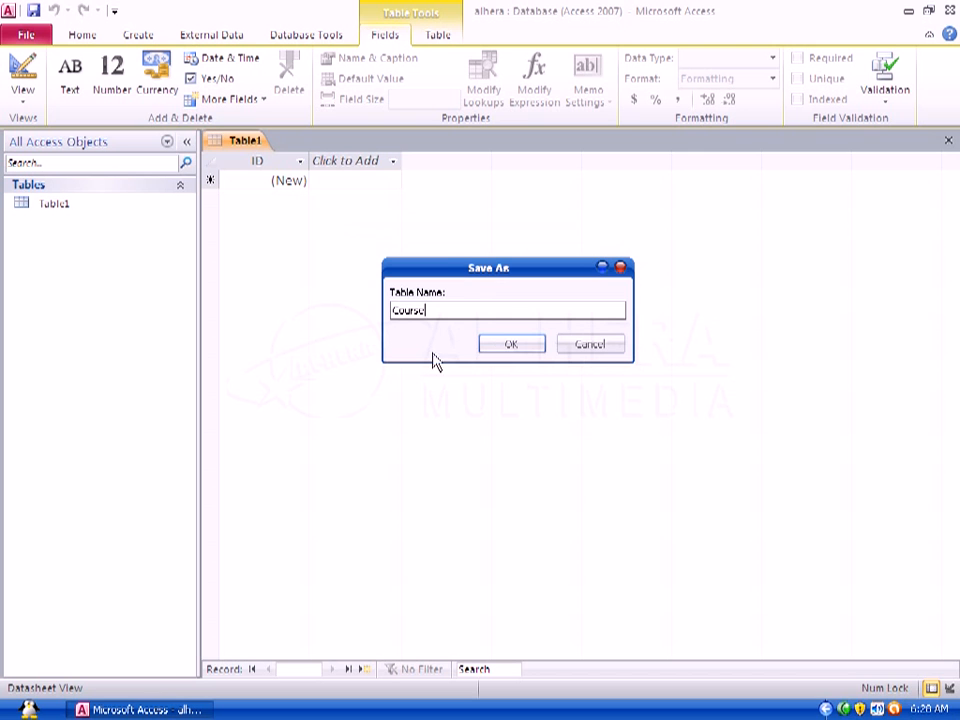
pyautogui.click(511, 344)
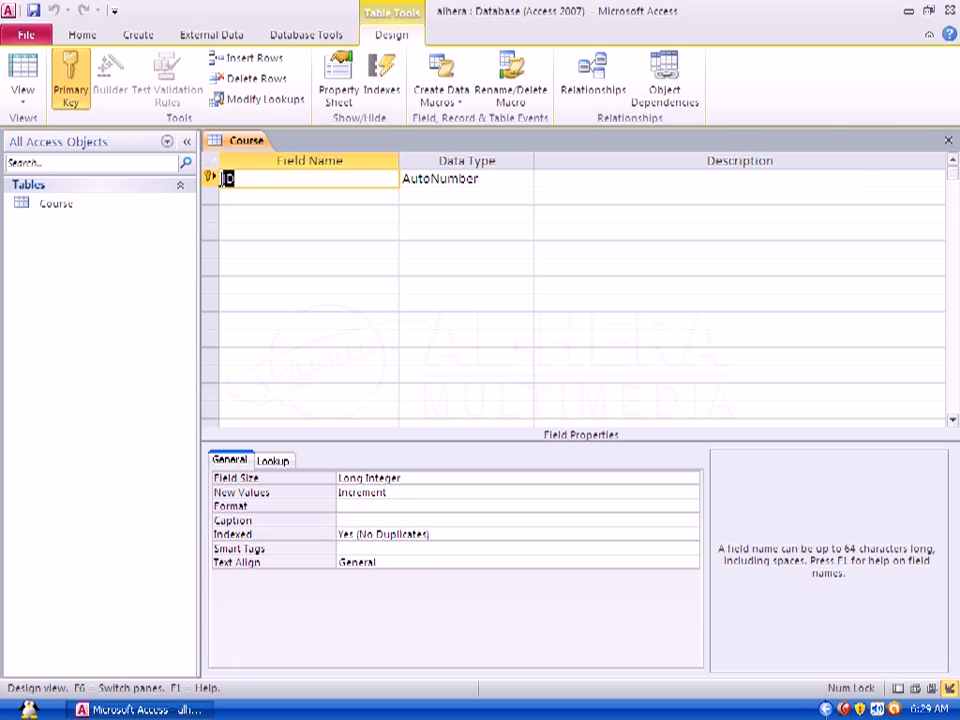
# Step: Rename the primary key field ID to Stu ID
pyautogui.click(224, 179)
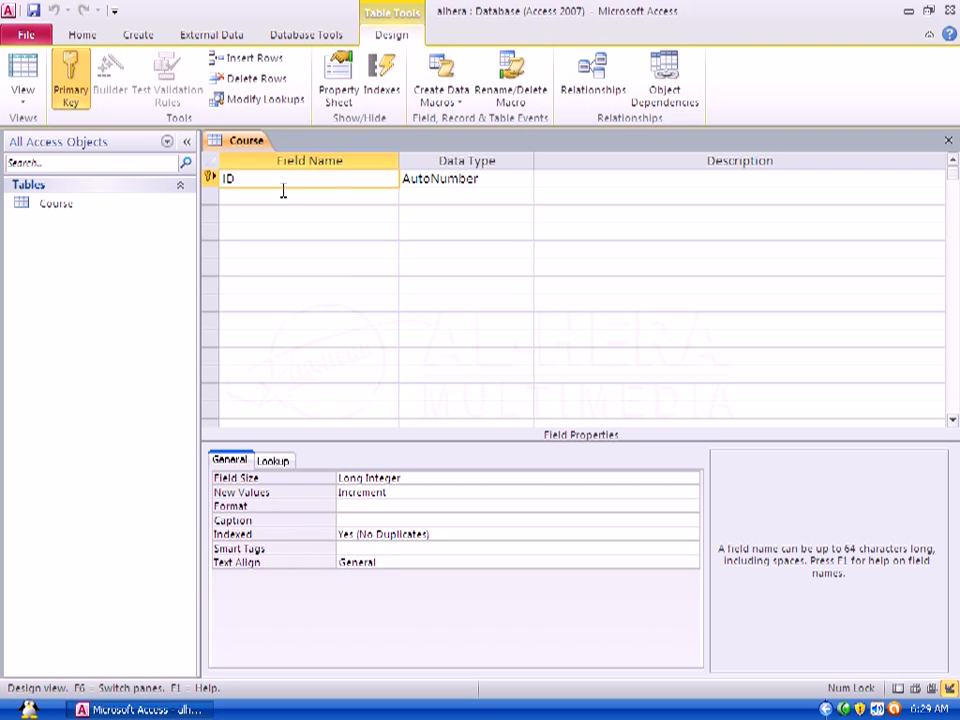
pyautogui.click(528, 182)
pyautogui.click(526, 181)
pyautogui.click(605, 178)
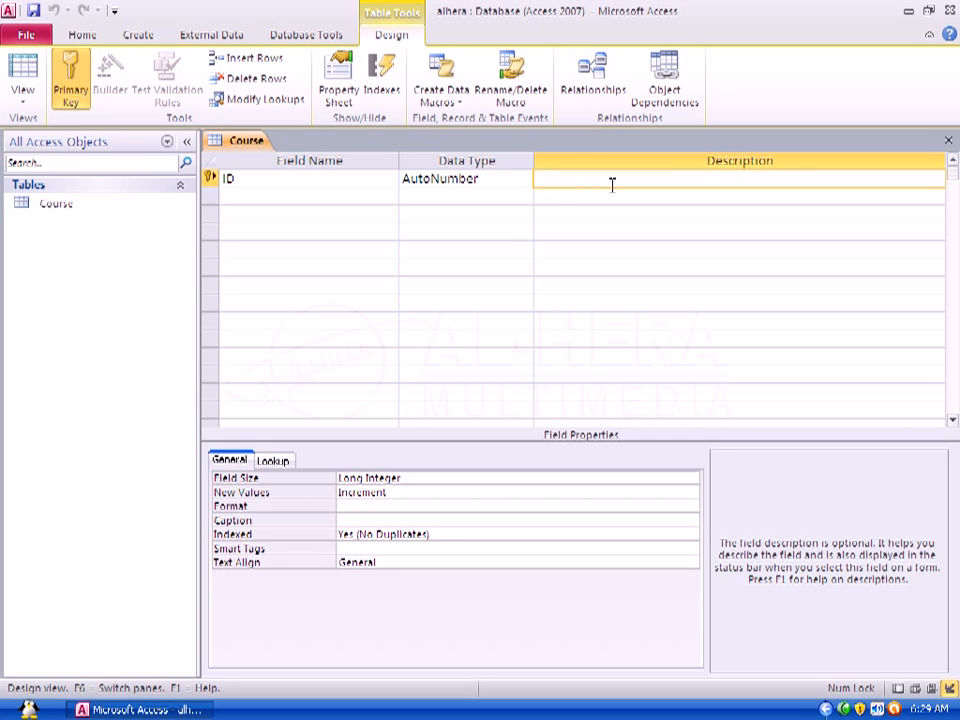
pyautogui.click(222, 178)
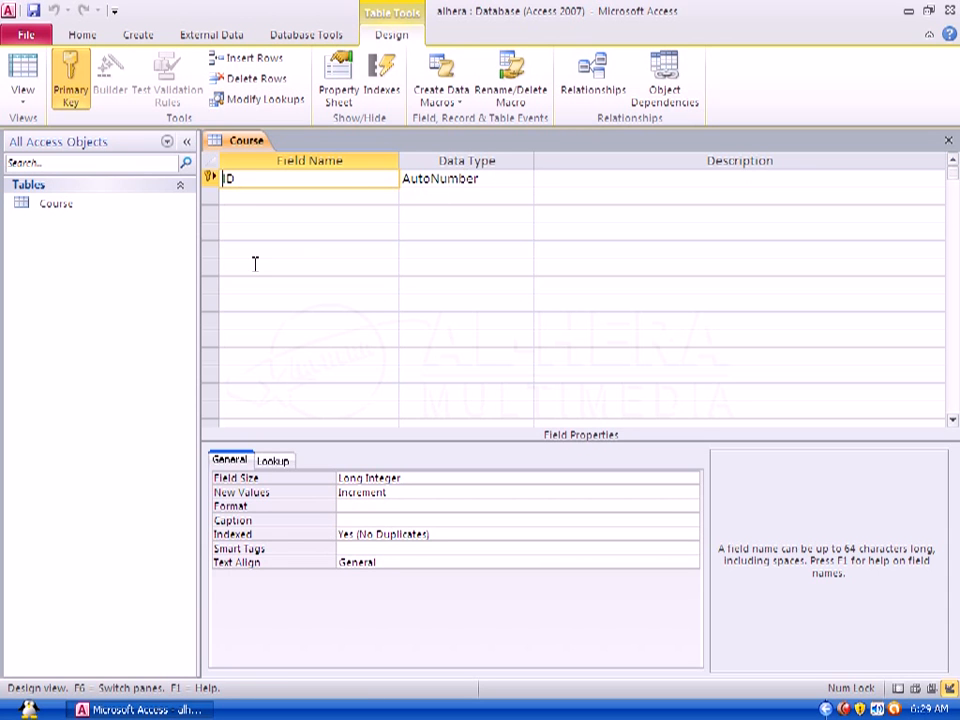
pyautogui.write('Stu')
# Step: Add a Course name field with the Text data type
pyautogui.click(283, 195)
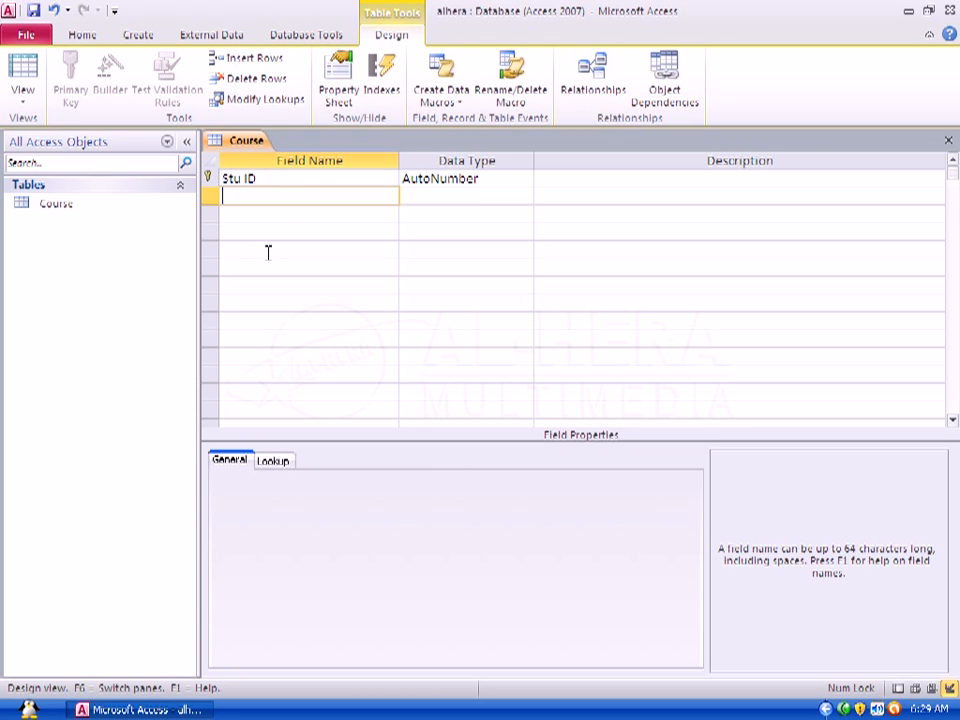
pyautogui.write('Course name')
pyautogui.press('Tab')
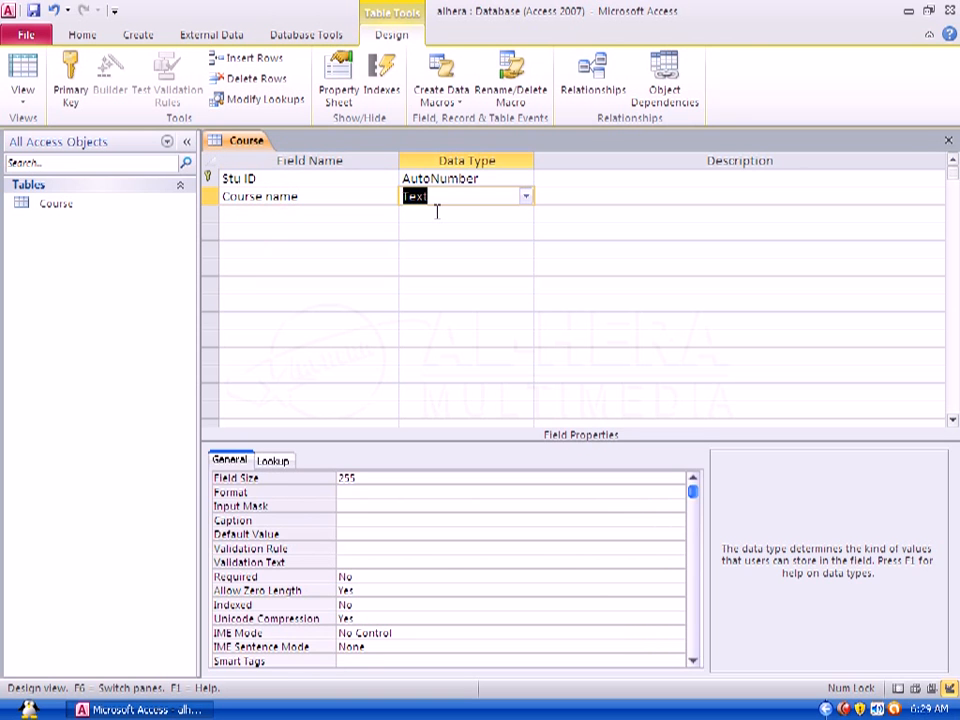
pyautogui.click(528, 198)
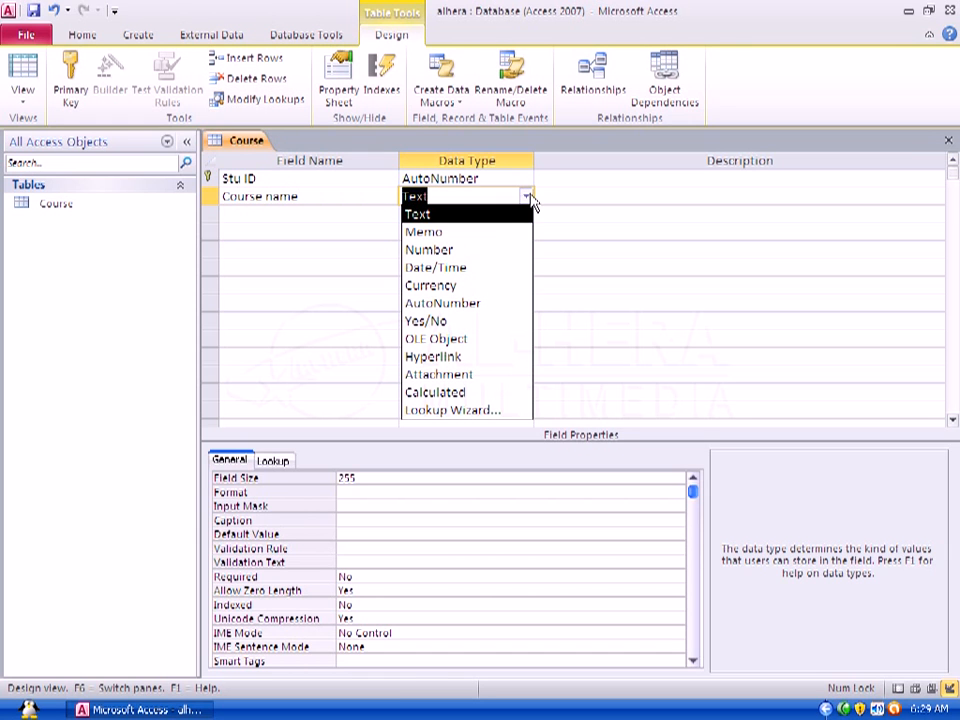
pyautogui.click(440, 214)
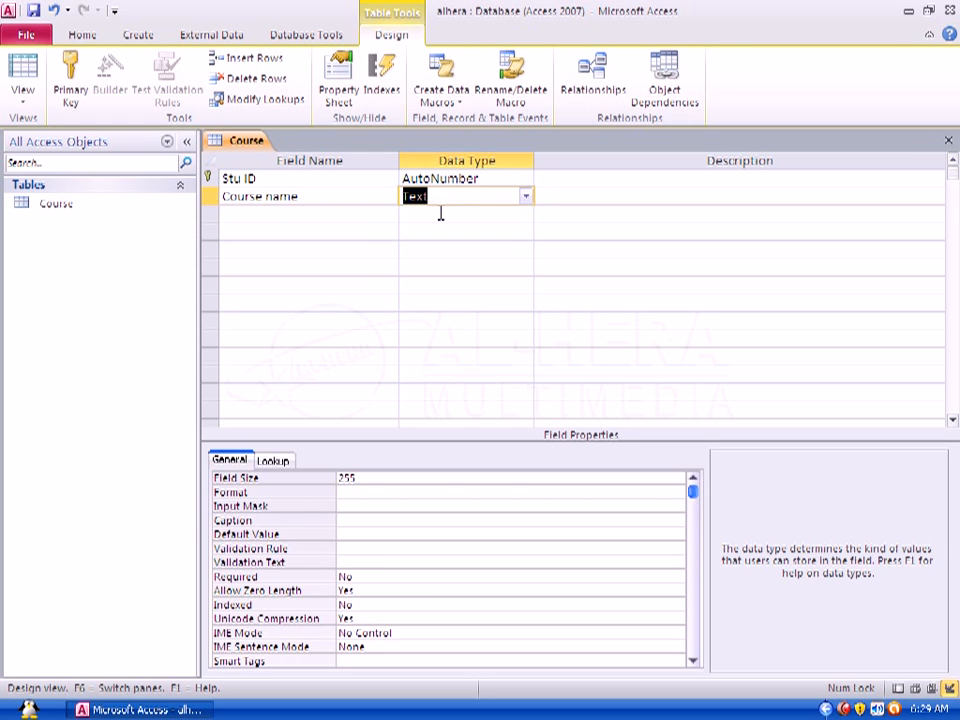
pyautogui.click(465, 195)
pyautogui.press('F6')
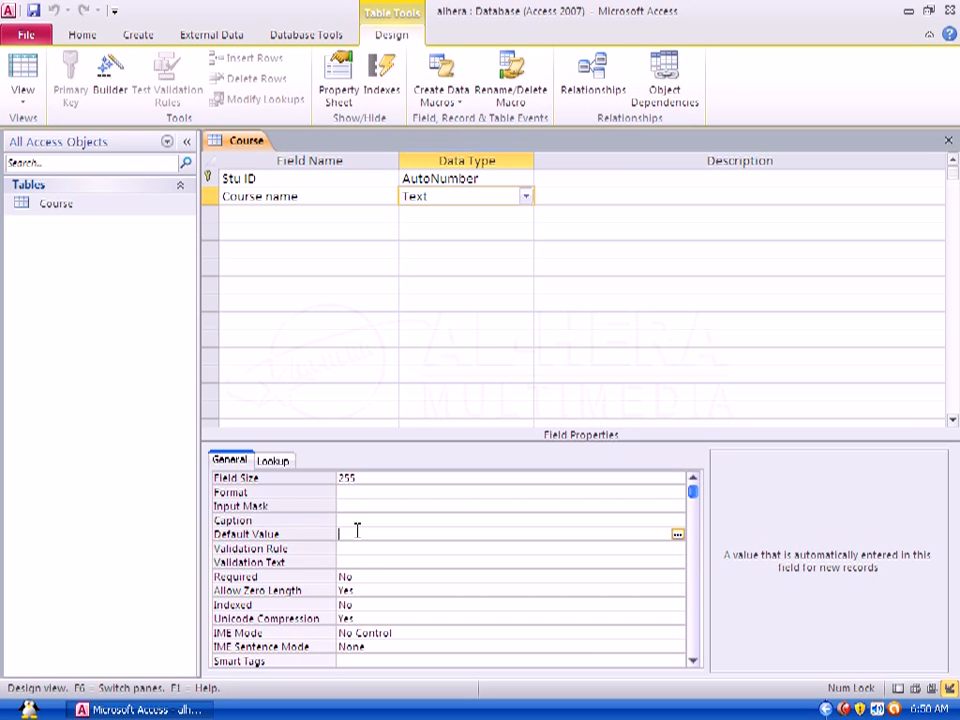
# Step: Add a Sname field below it with the Text data type
pyautogui.write('St')
pyautogui.click(294, 210)
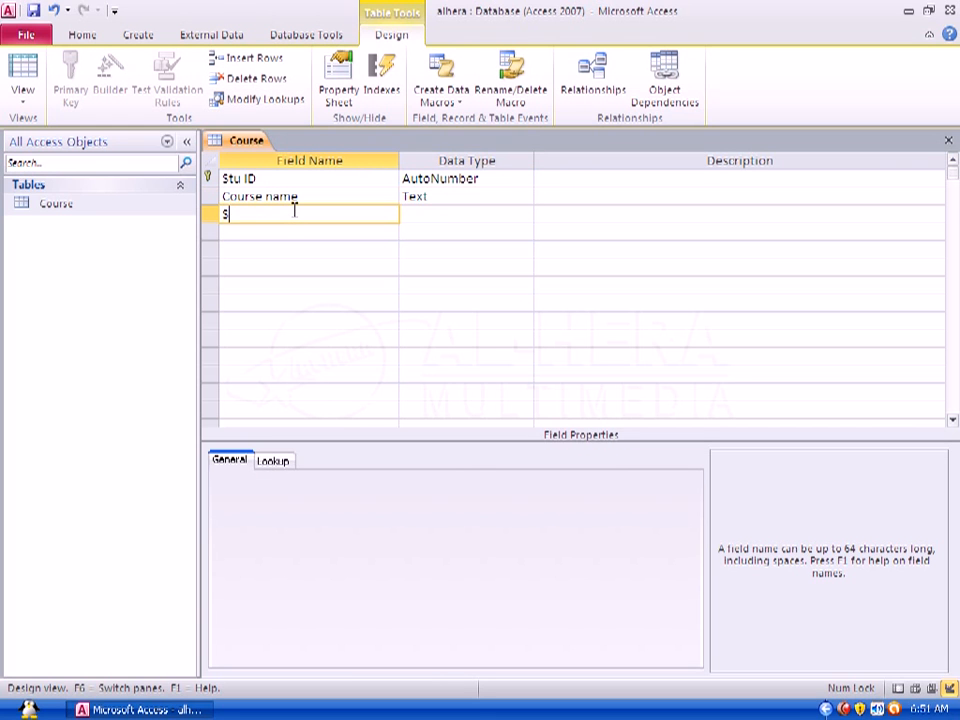
pyautogui.write('Sname')
pyautogui.click(446, 214)
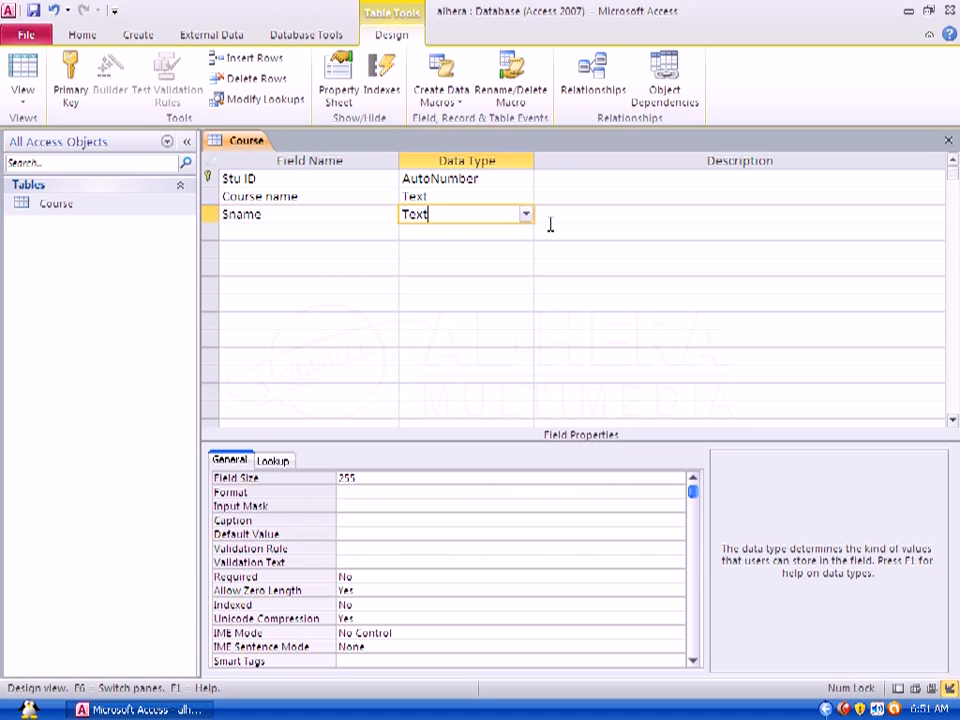
# Step: Add an Address field and set its data type to Memo
pyautogui.click(280, 232)
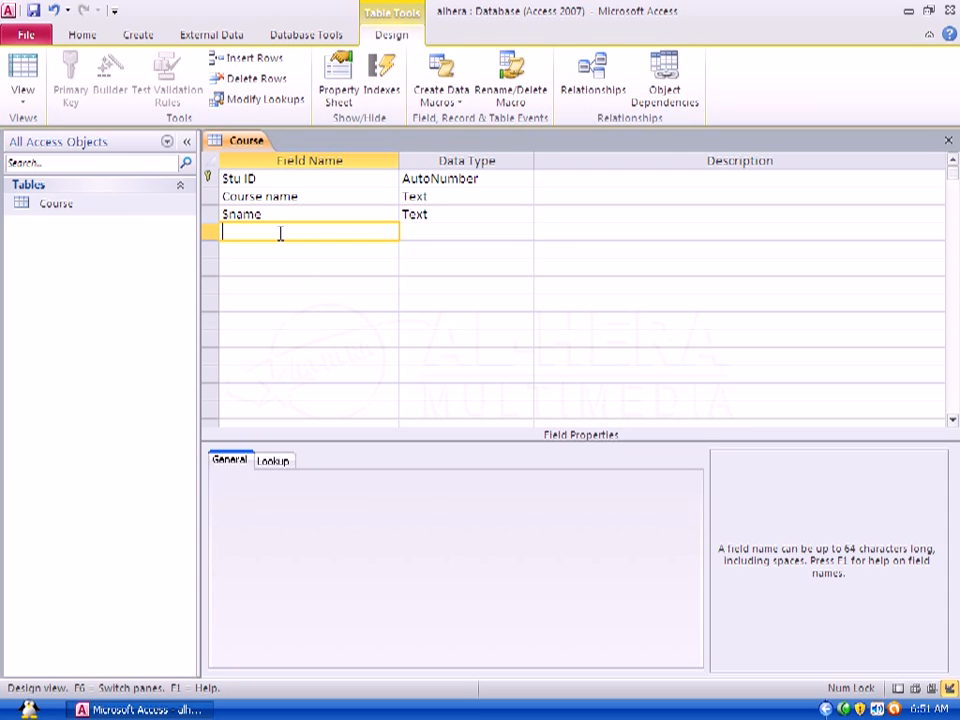
pyautogui.write('Address')
pyautogui.click(501, 233)
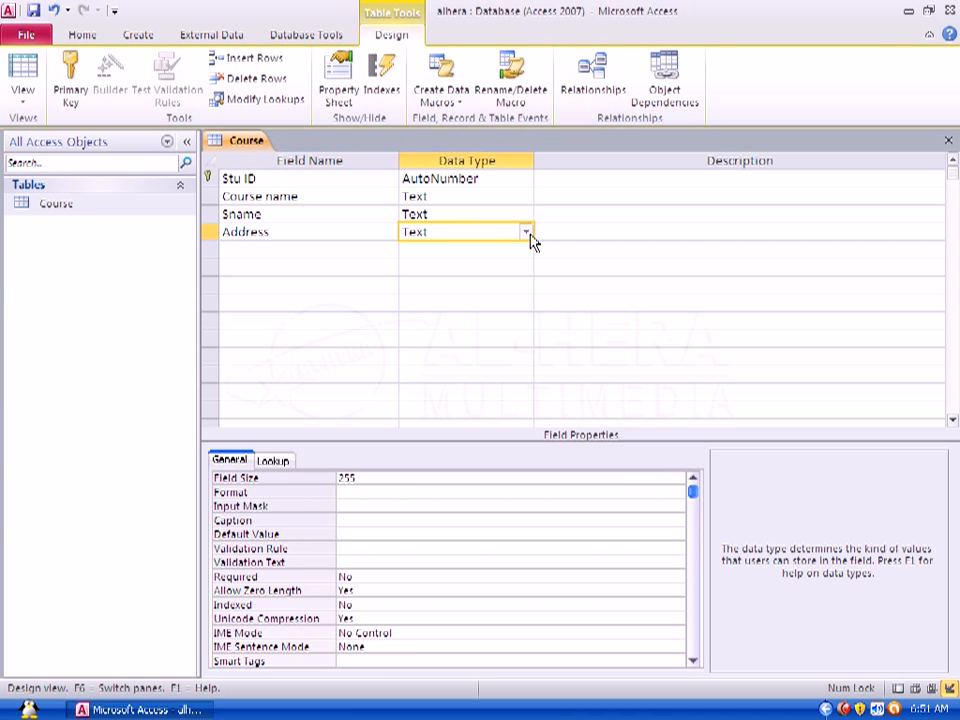
pyautogui.click(528, 234)
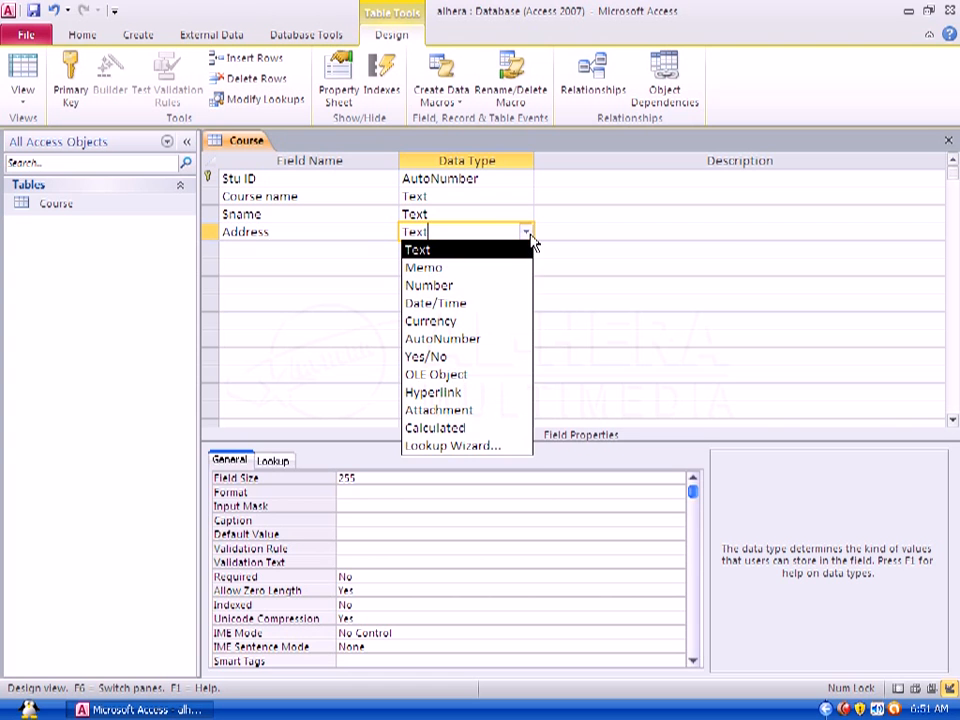
pyautogui.click(444, 268)
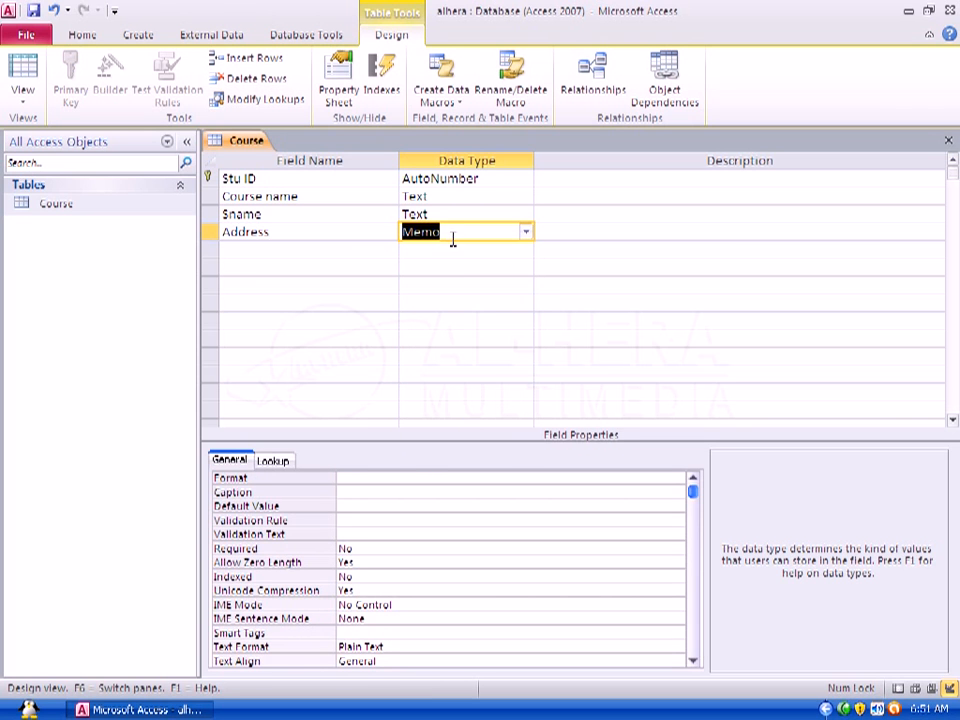
pyautogui.click(454, 232)
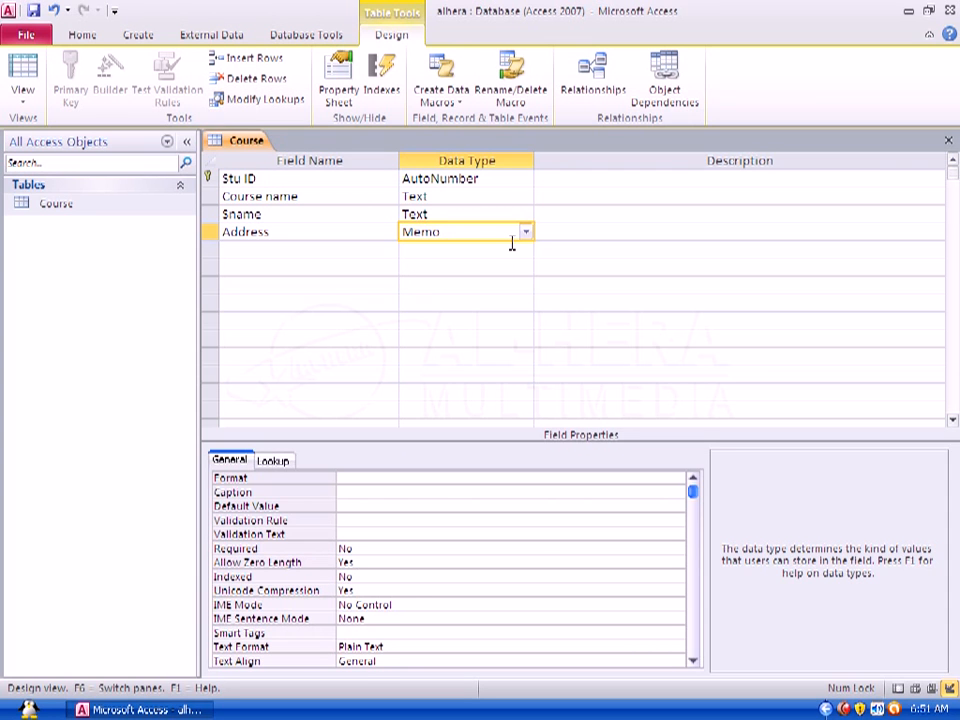
# Step: Add a Course fee field and set its data type to Currency
pyautogui.click(307, 252)
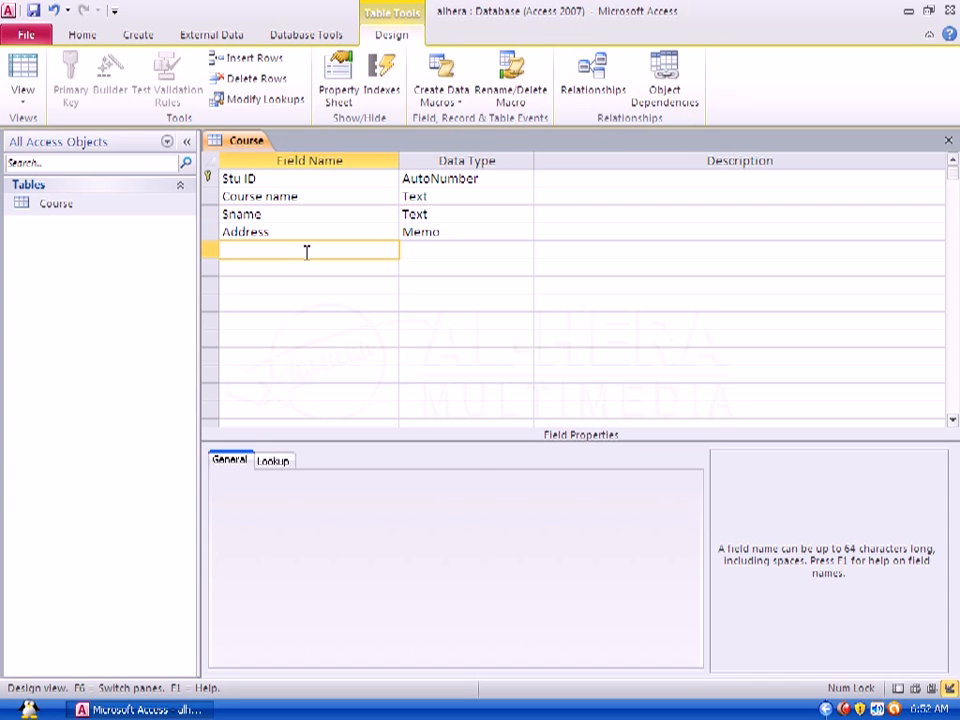
pyautogui.write('Course fee')
pyautogui.click(472, 250)
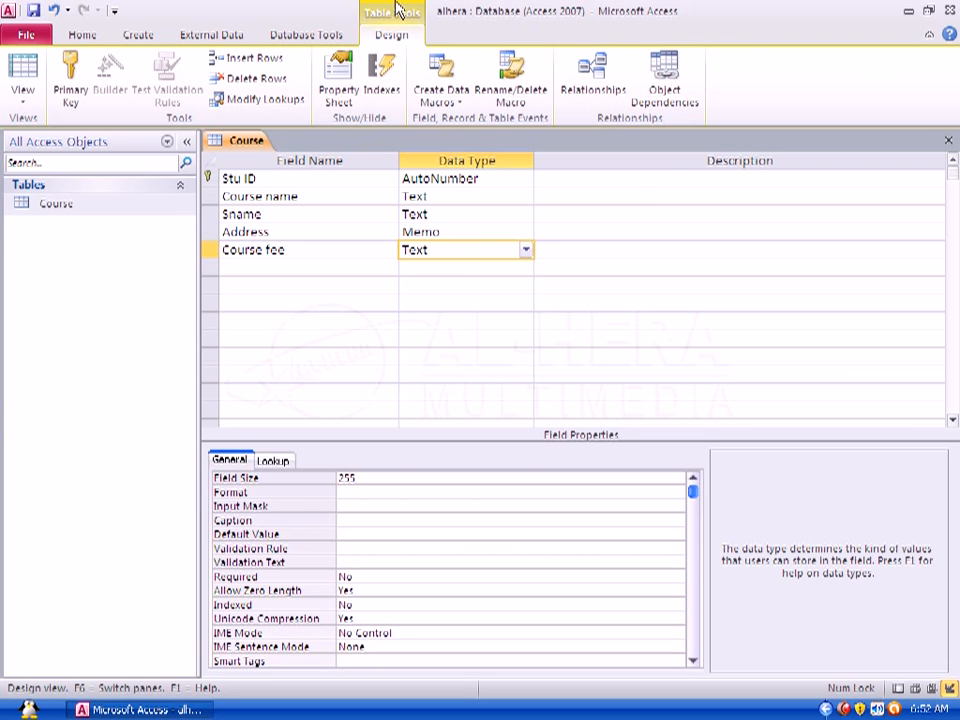
pyautogui.click(526, 250)
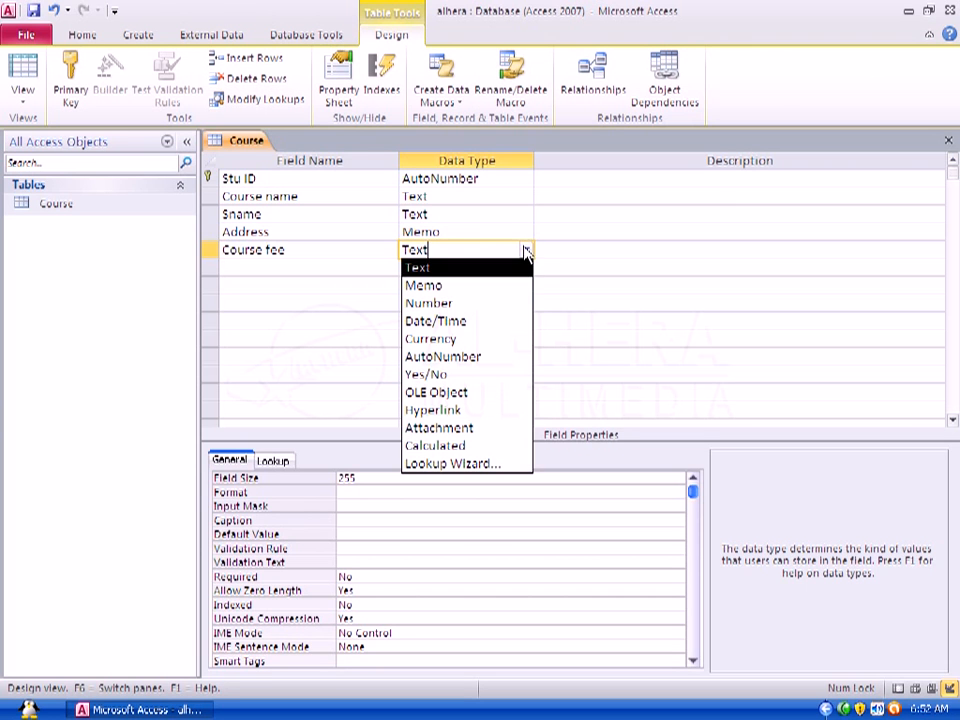
pyautogui.click(493, 338)
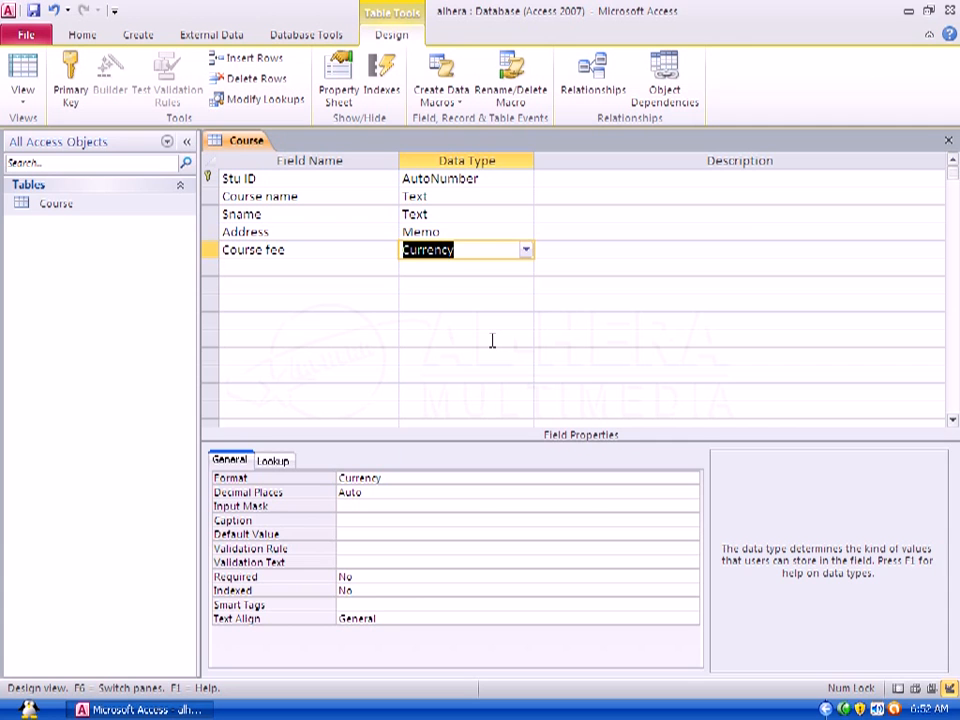
pyautogui.click(464, 250)
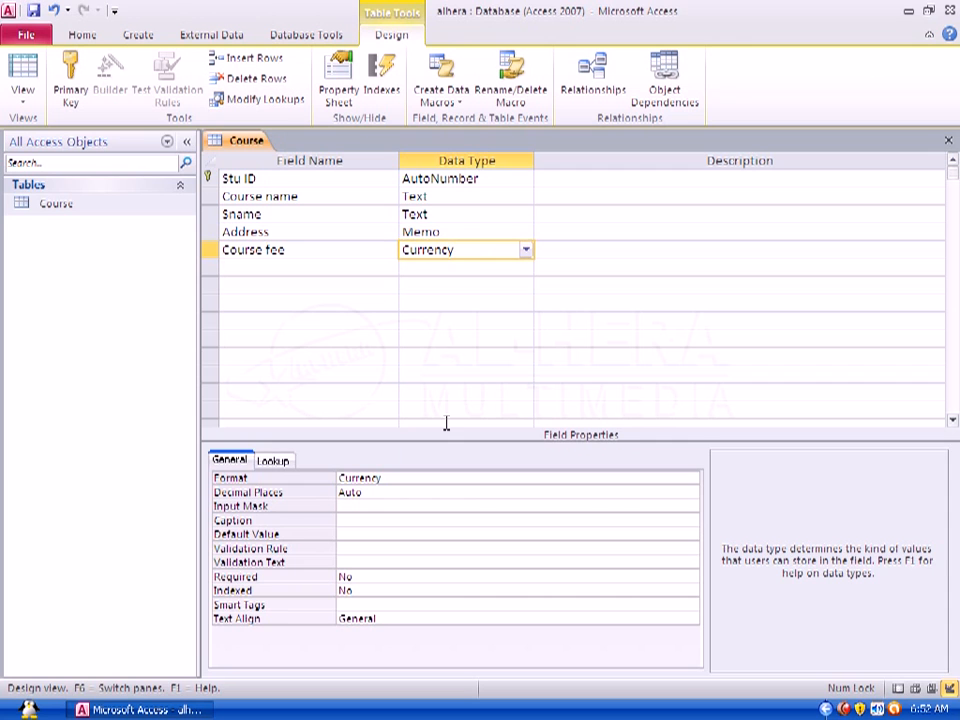
# Step: Set the Course fee field's default value to 5000
pyautogui.click(390, 533)
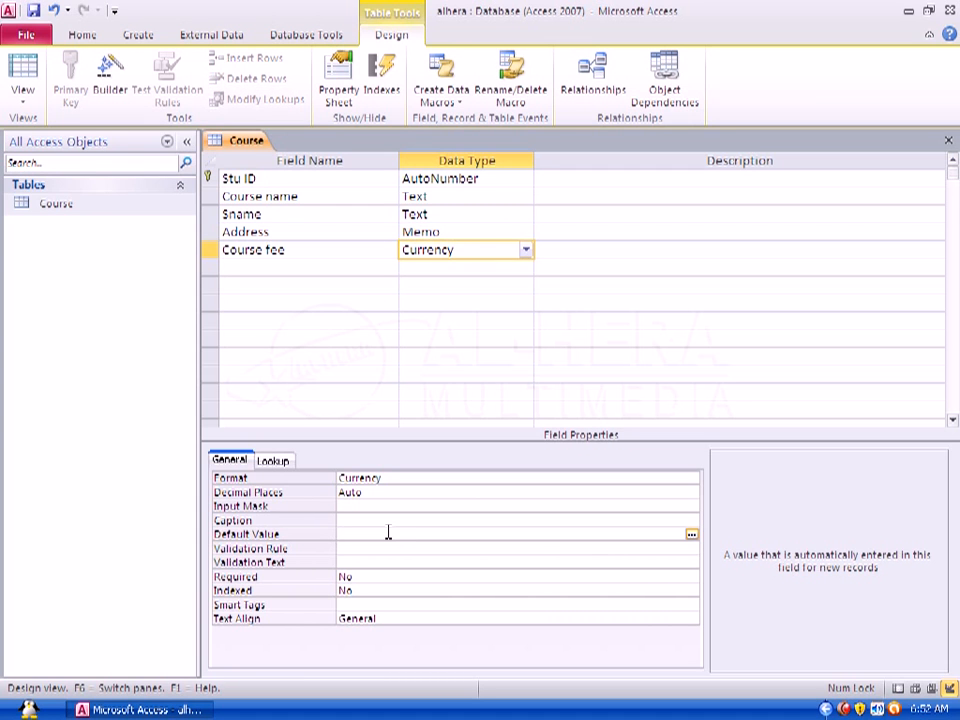
pyautogui.write('5000')
# Step: Add an Adv field and set its data type to Currency
pyautogui.click(277, 267)
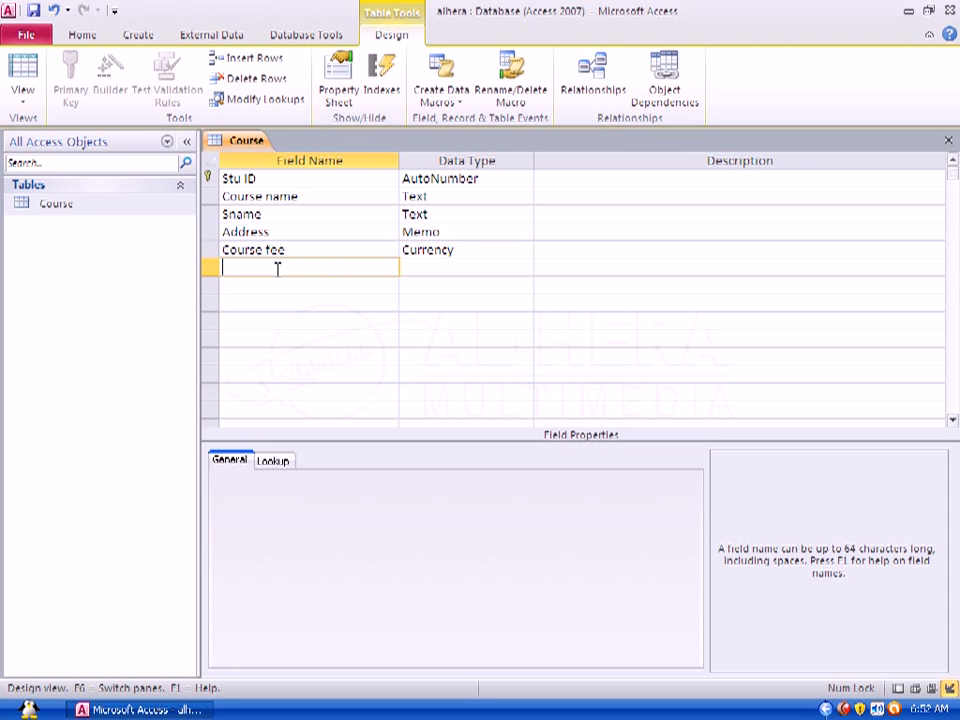
pyautogui.write('Adv')
pyautogui.click(466, 268)
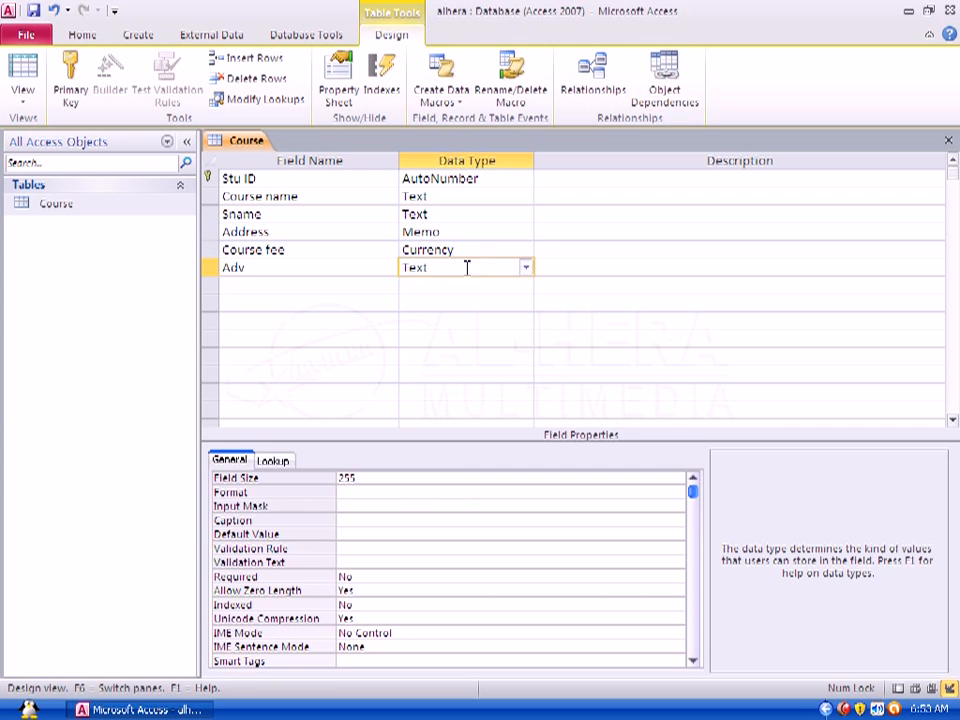
pyautogui.click(526, 268)
pyautogui.click(463, 360)
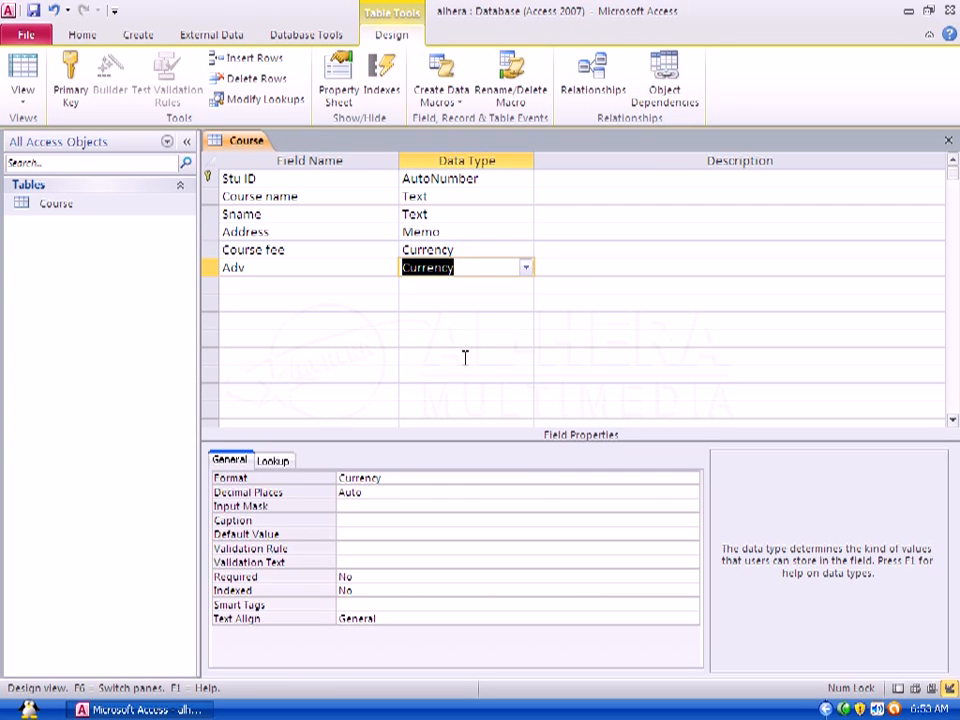
# Step: Add a Due field and set its data type to Calculated
pyautogui.click(277, 290)
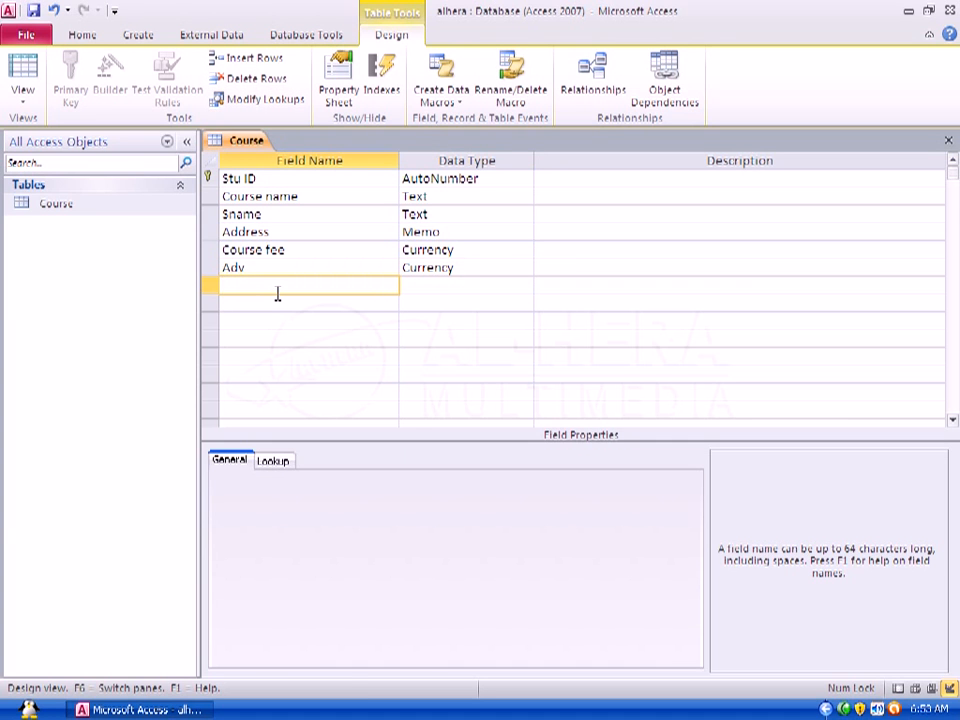
pyautogui.write('Due')
pyautogui.click(501, 285)
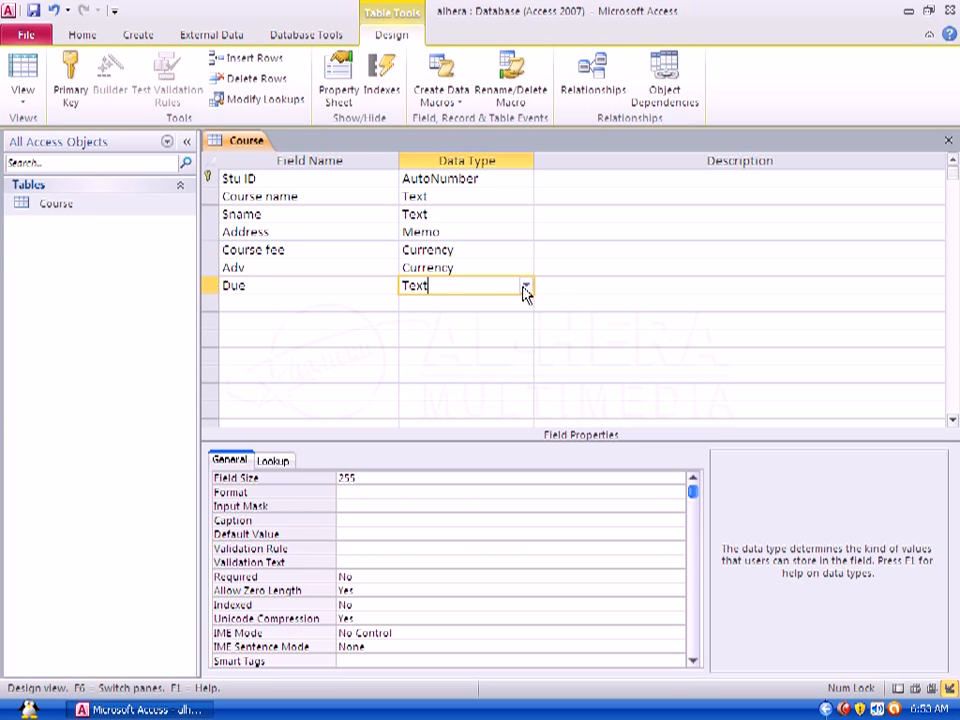
pyautogui.click(525, 288)
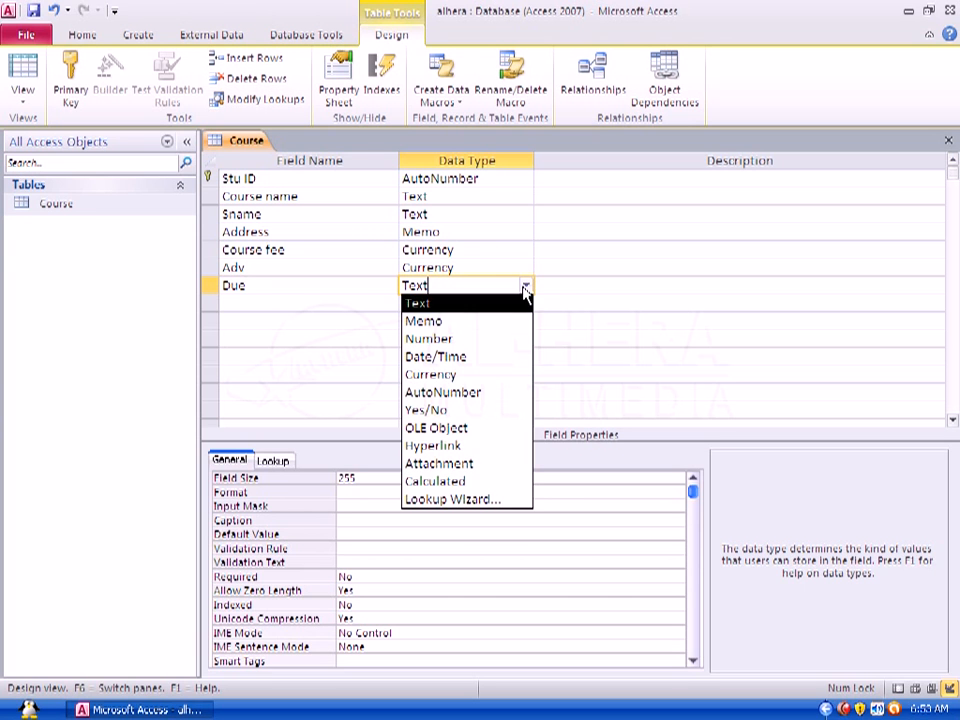
pyautogui.click(484, 488)
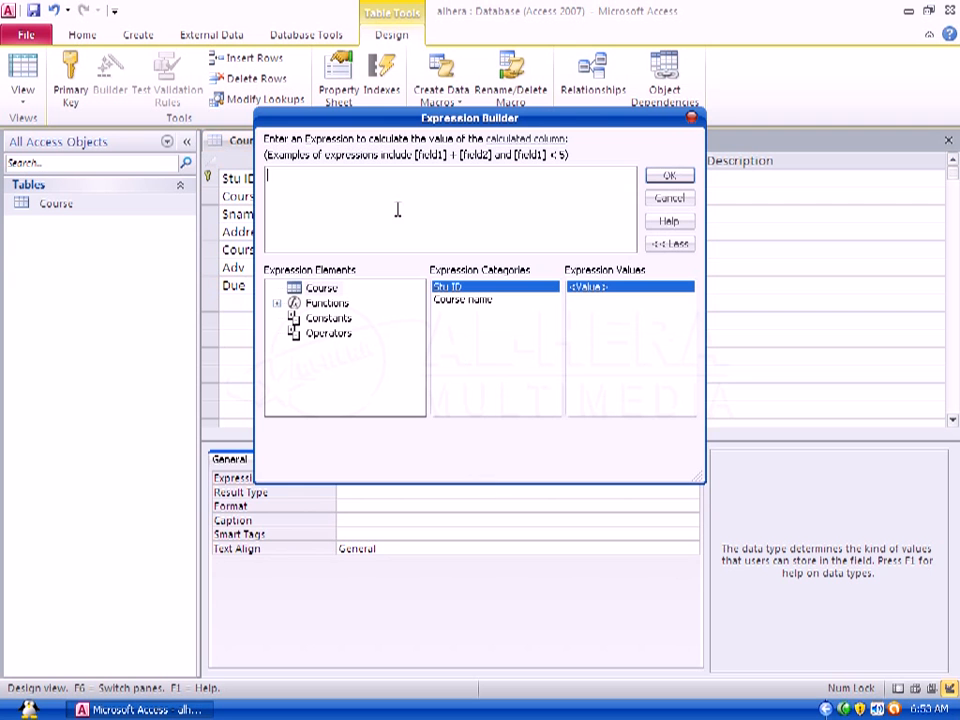
# Step: Set the Due field's calculated expression to [course fee]-[adv] in the Expression Builder
pyautogui.moveTo(405, 119); pyautogui.dragTo(378, 241)
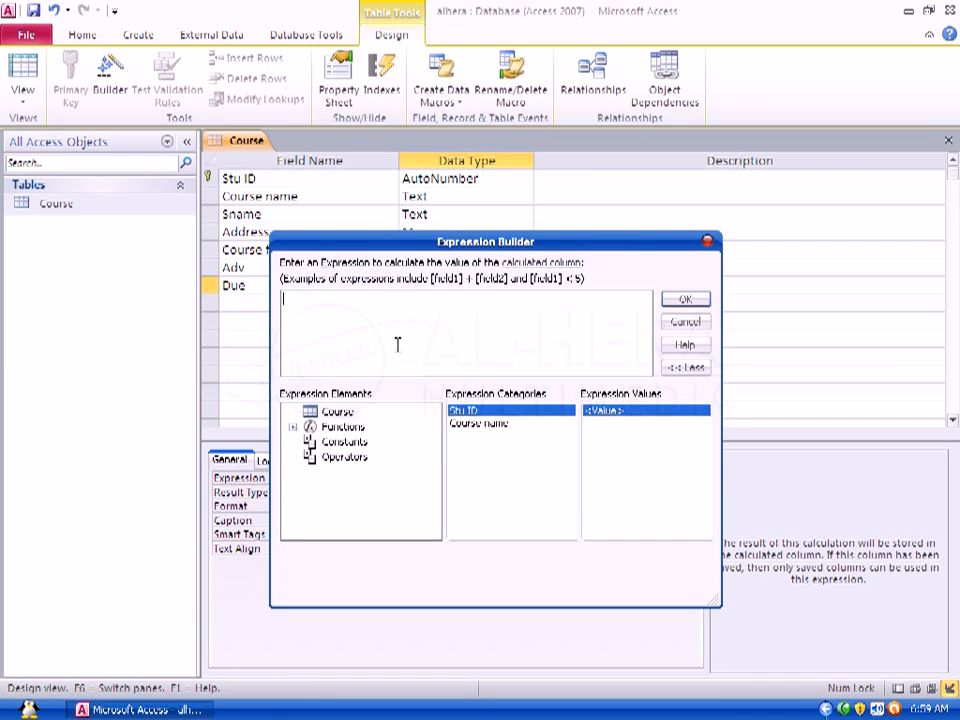
pyautogui.write('[cou')
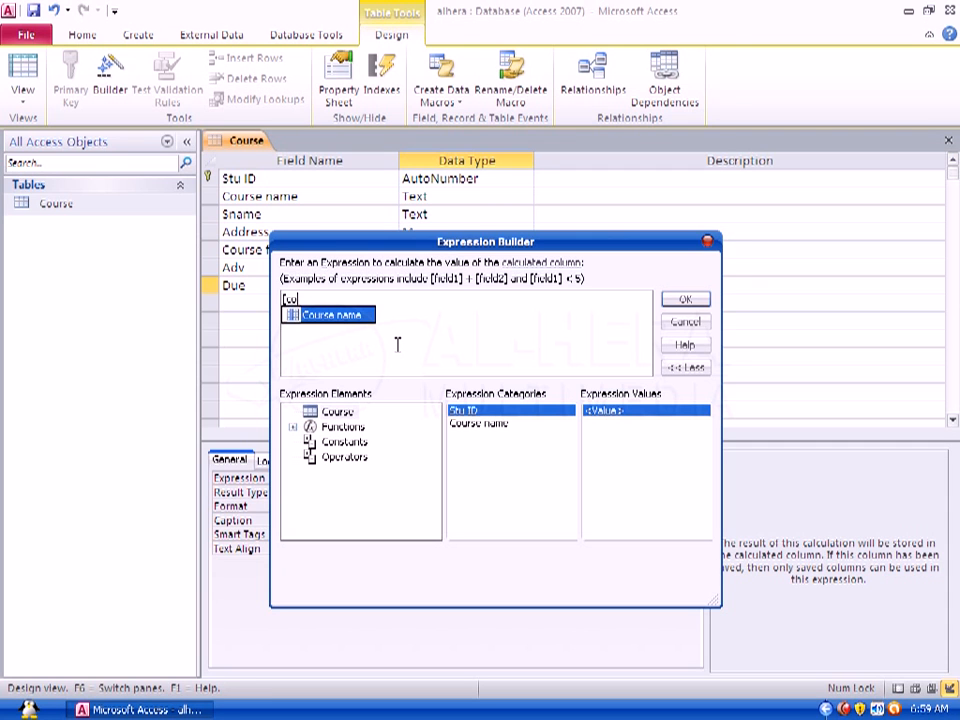
pyautogui.write('rse f')
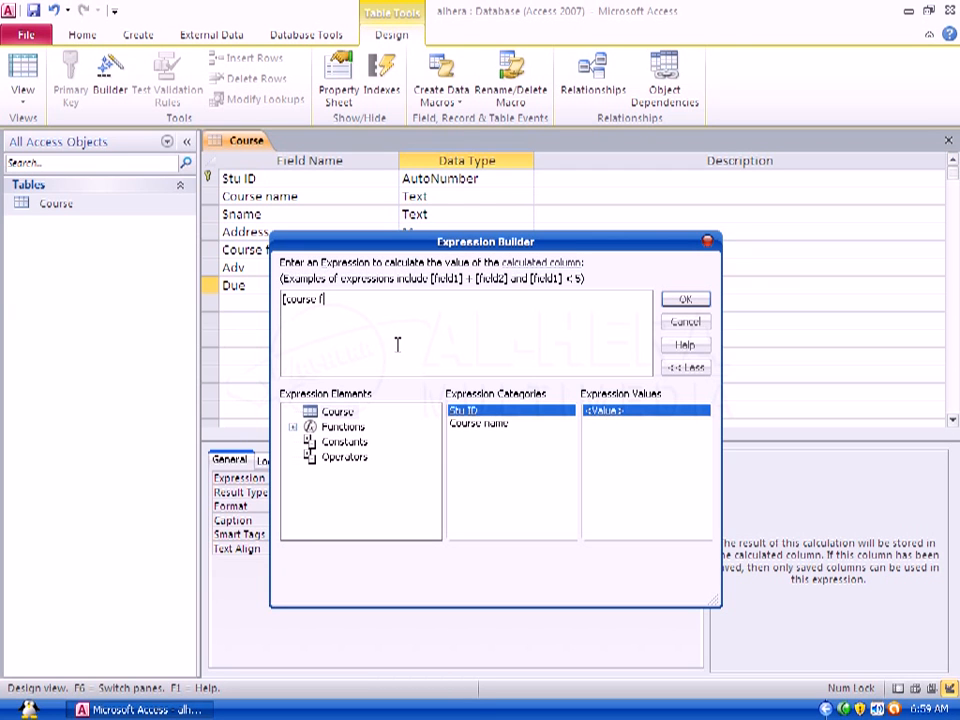
pyautogui.write('ee]-')
pyautogui.write('[adv]')
pyautogui.click(683, 300)
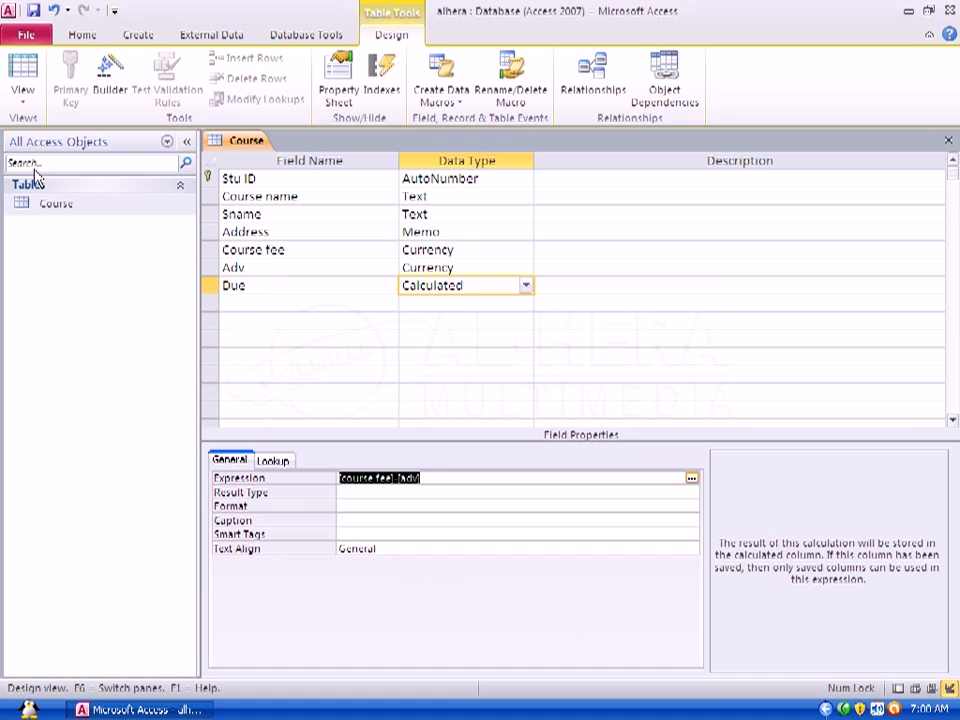
# Step: Save the table design and open the Course table in datasheet view
pyautogui.click(33, 12)
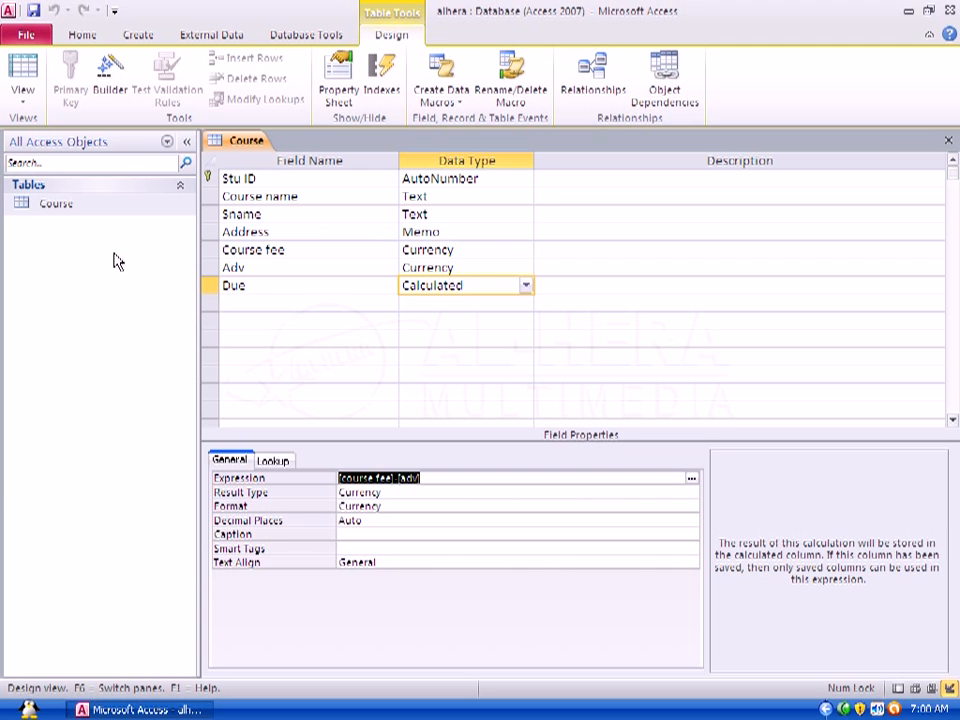
pyautogui.doubleClick(57, 207)
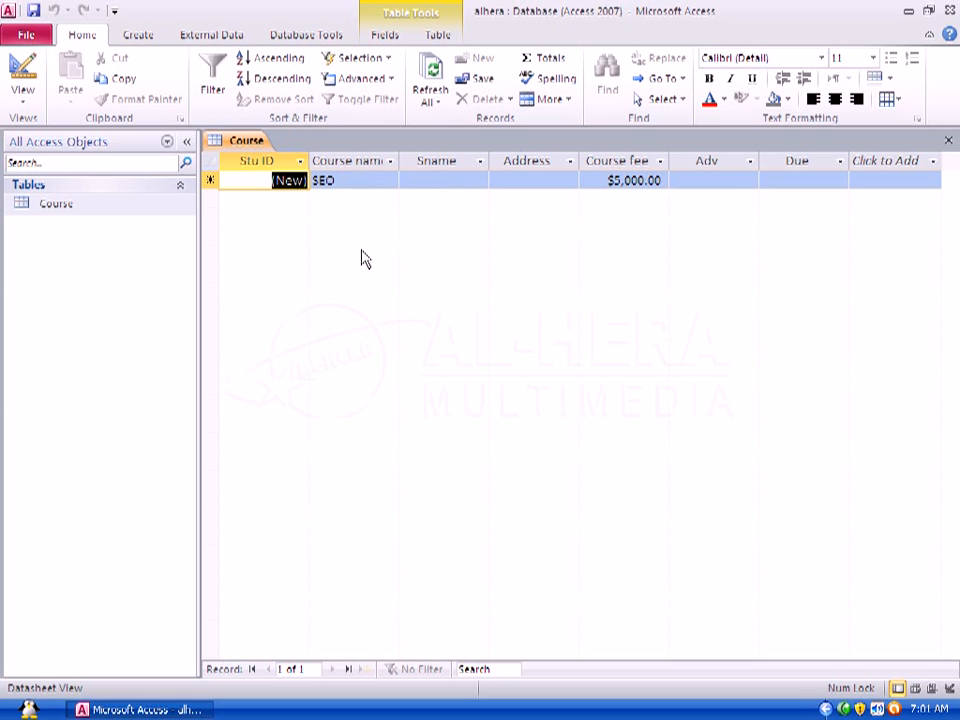
# Step: Enter the first student record with a student name, an address and an advance of 3000
pyautogui.click(347, 181)
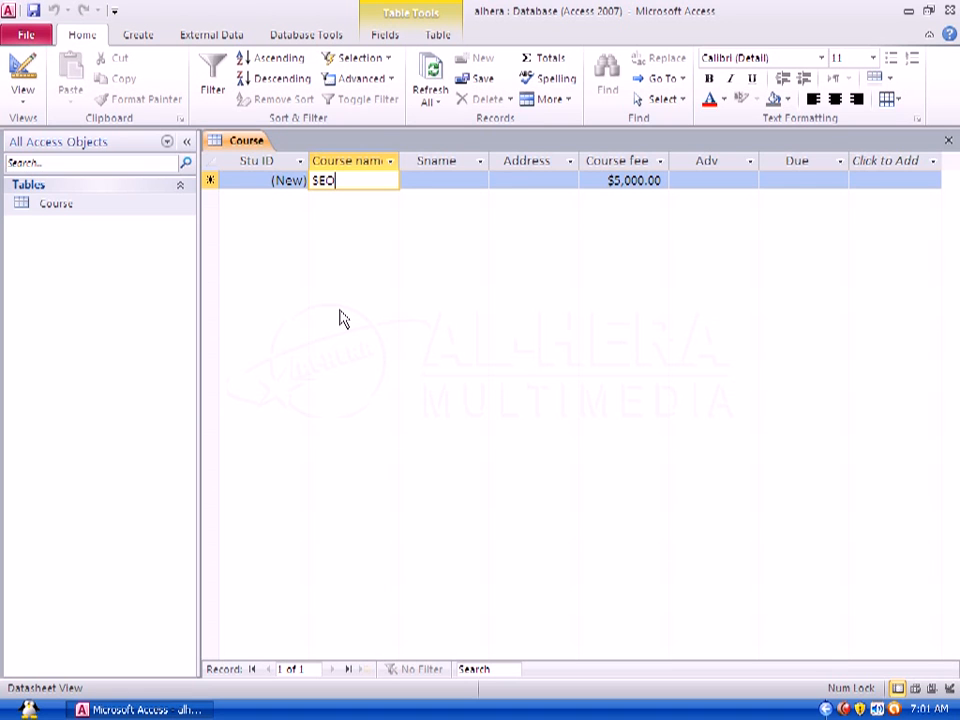
pyautogui.click(446, 180)
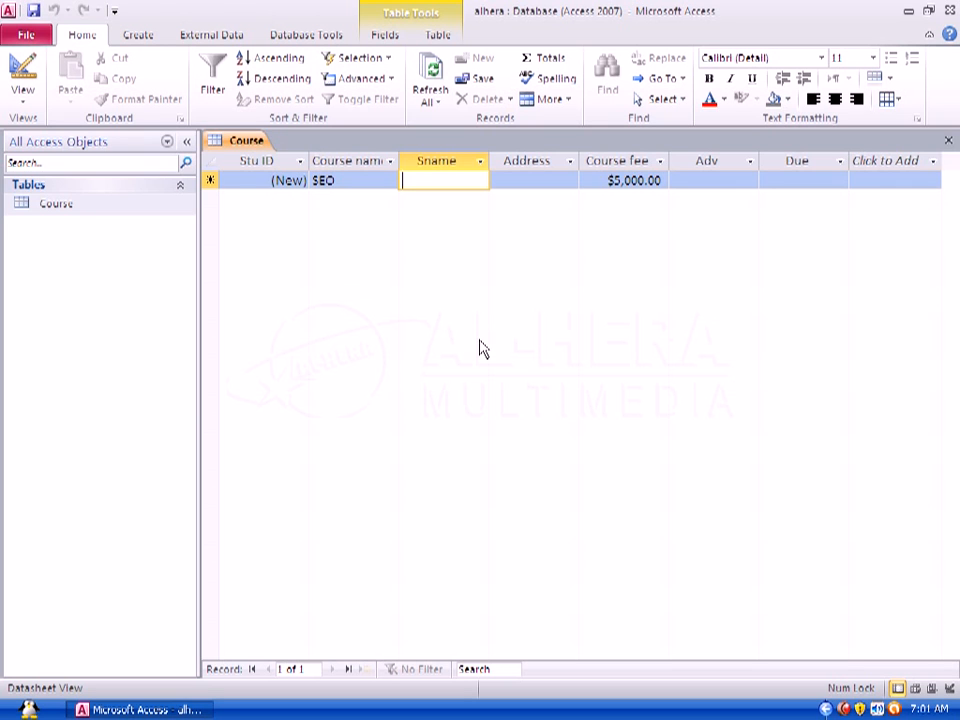
pyautogui.write('S')
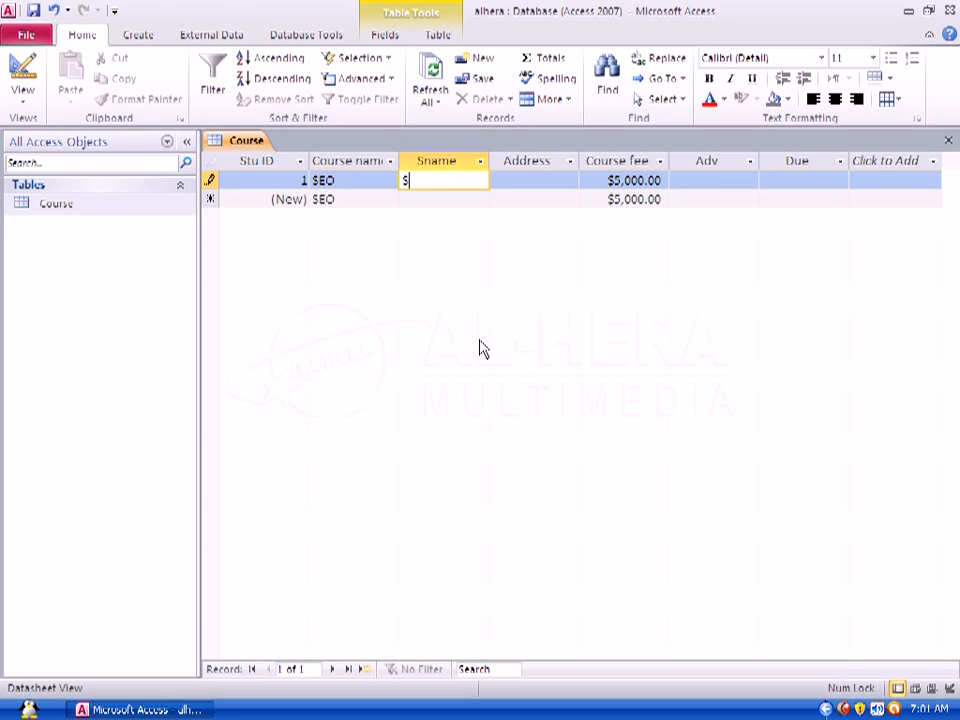
pyautogui.write('hohel')
pyautogui.click(536, 180)
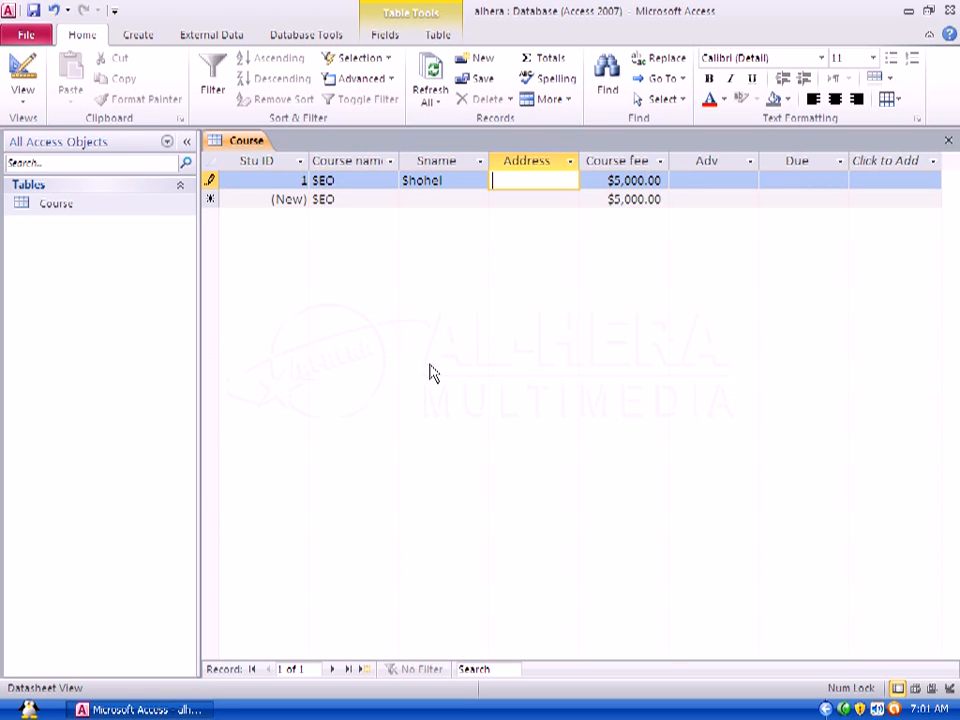
pyautogui.write('6/1 lalbag')
pyautogui.click(695, 181)
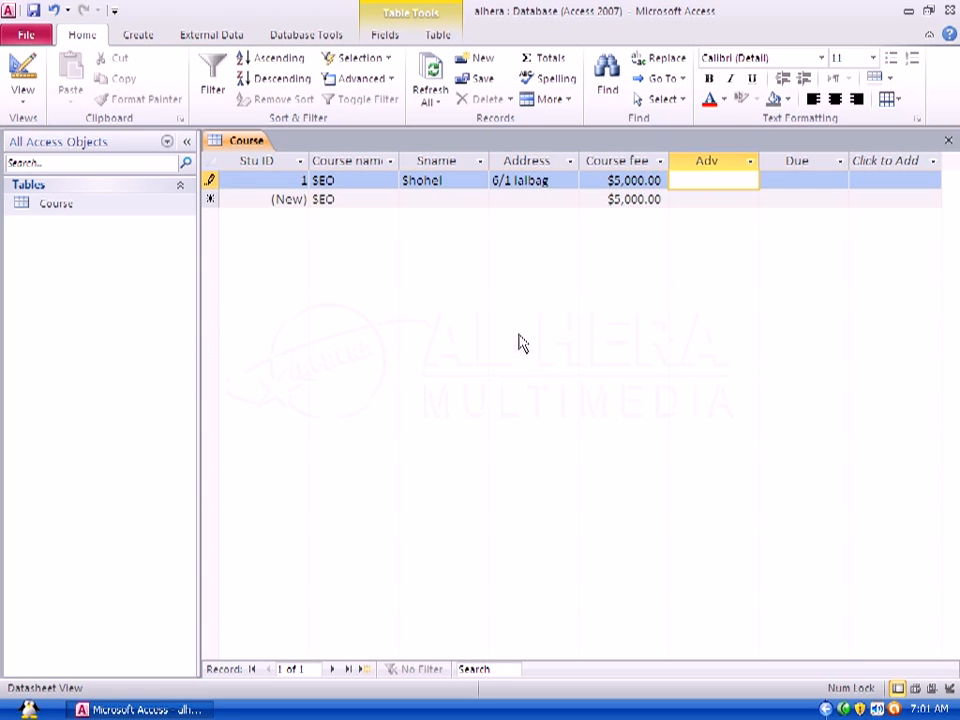
pyautogui.write('3000')
pyautogui.click(790, 180)
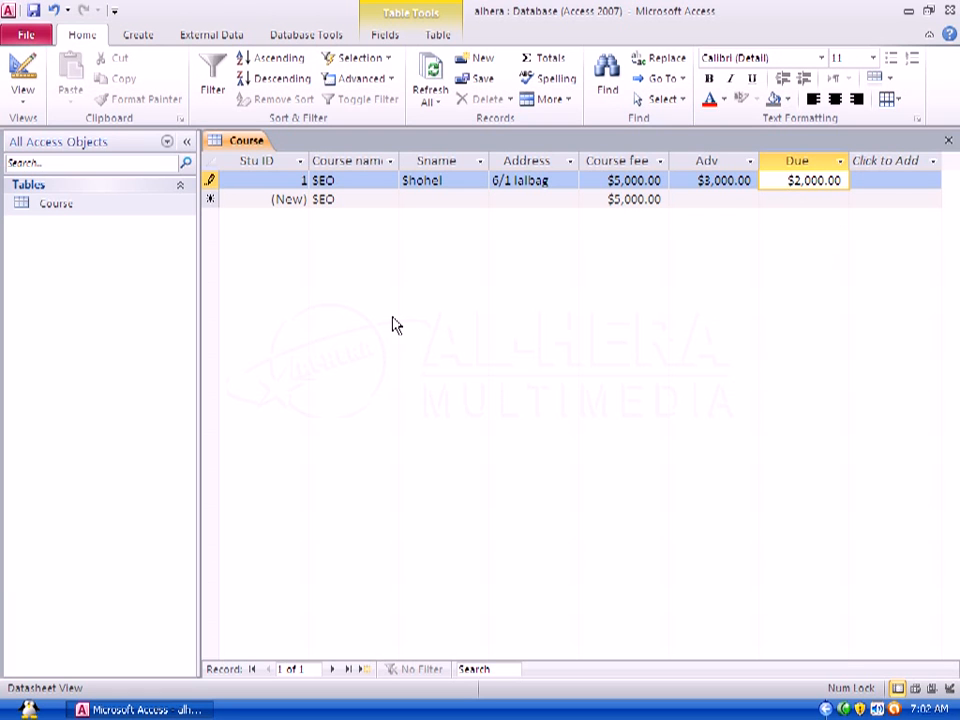
# Step: Enter a second student record with a student name, an address and an advance of 2000
pyautogui.click(356, 197)
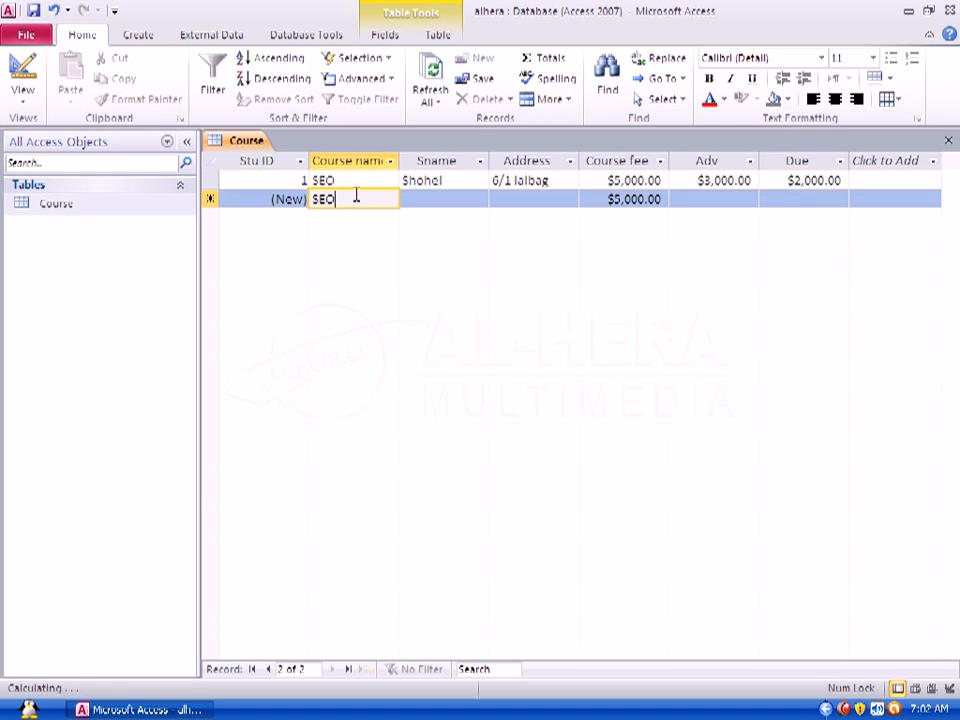
pyautogui.click(438, 197)
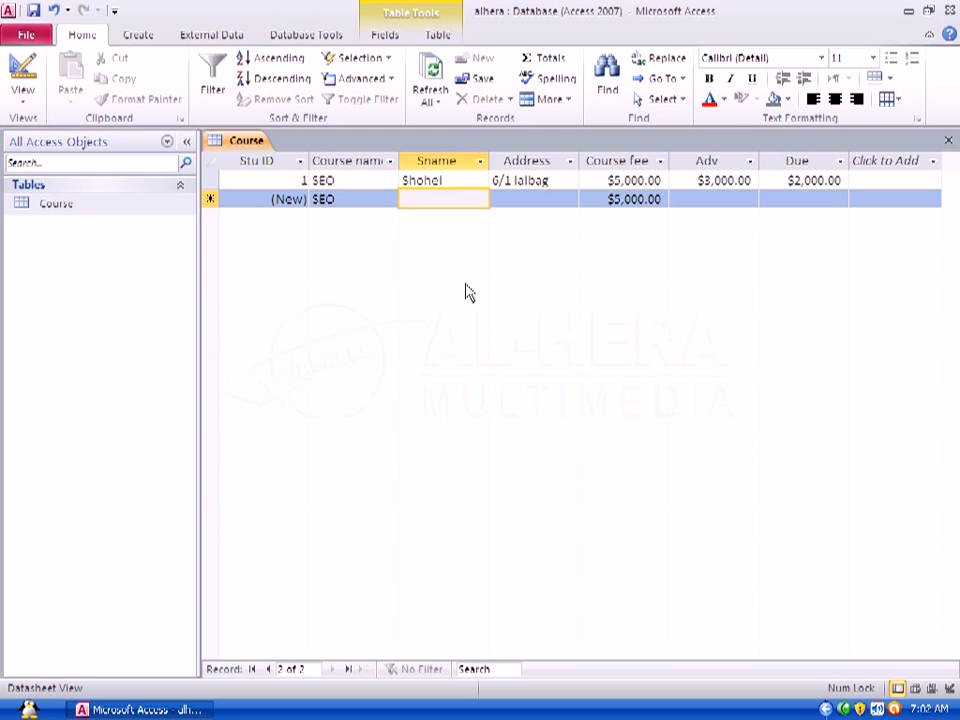
pyautogui.write('M')
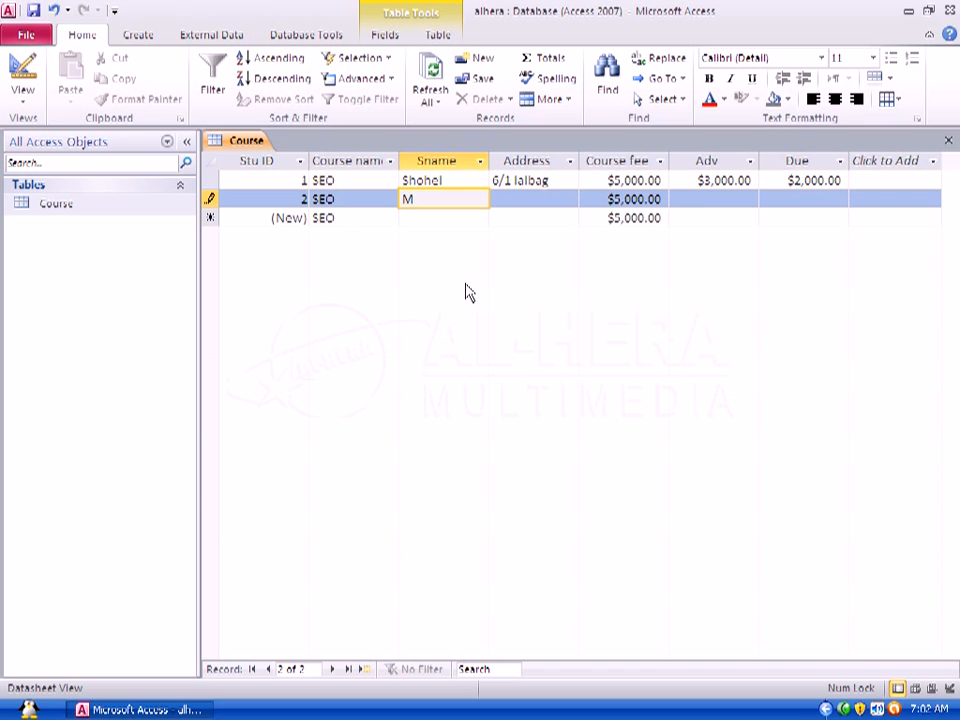
pyautogui.write('ahady')
pyautogui.click(513, 200)
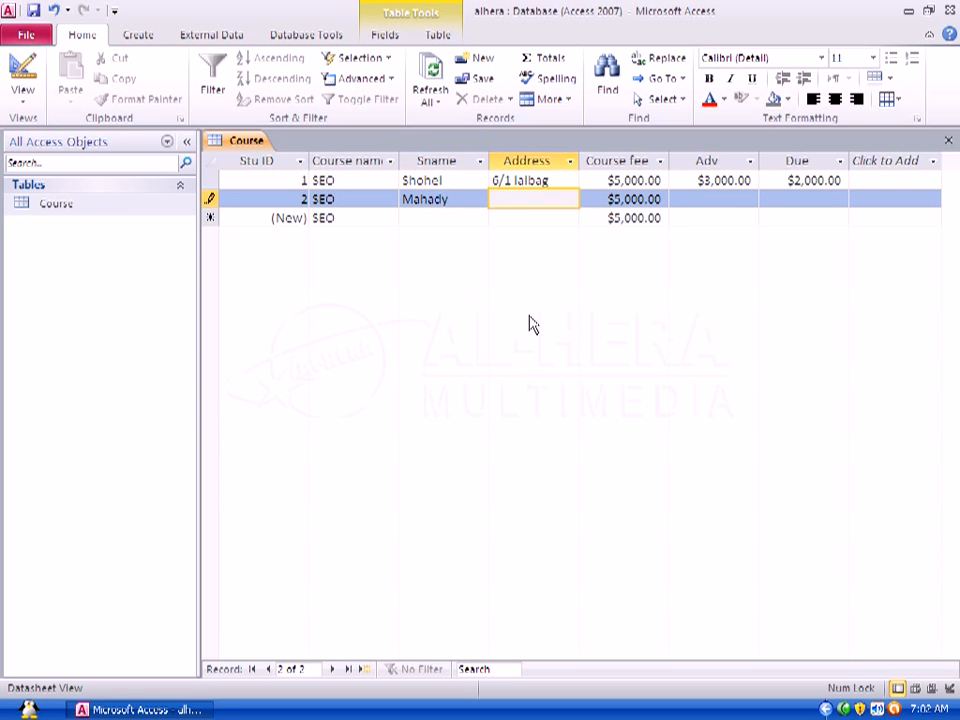
pyautogui.write('5/1 Rupnogo')
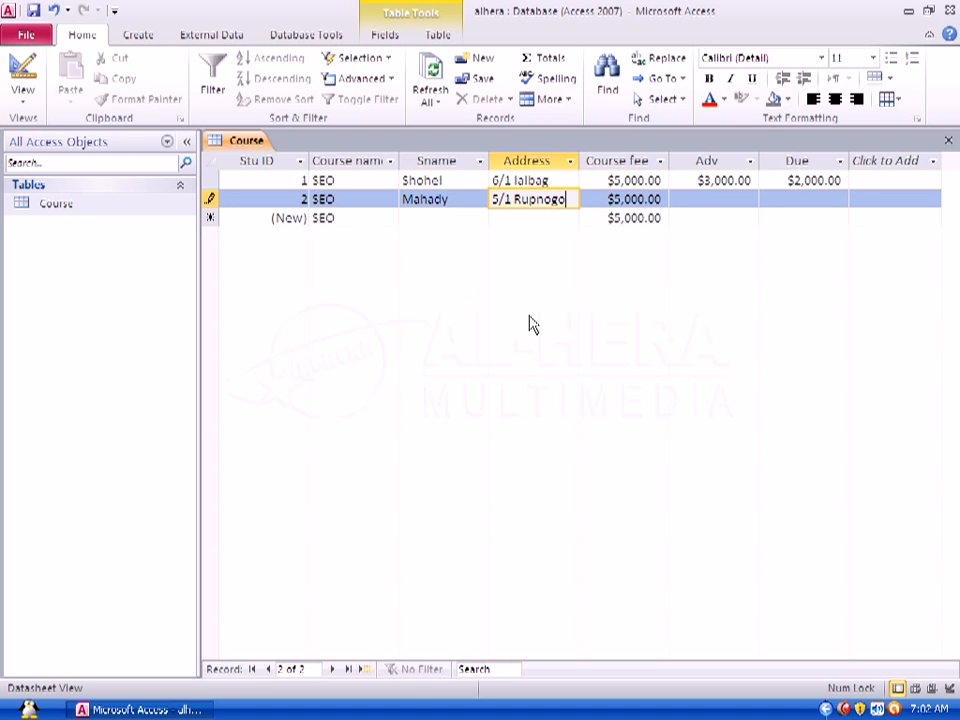
pyautogui.write('r')
pyautogui.click(730, 199)
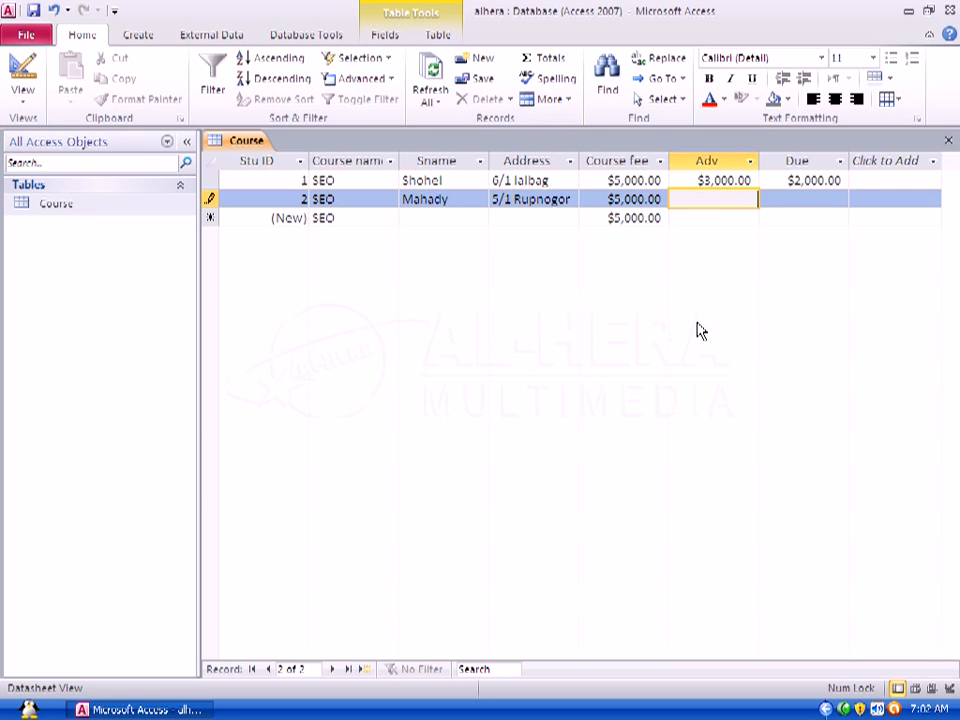
pyautogui.write('2000')
pyautogui.click(797, 197)
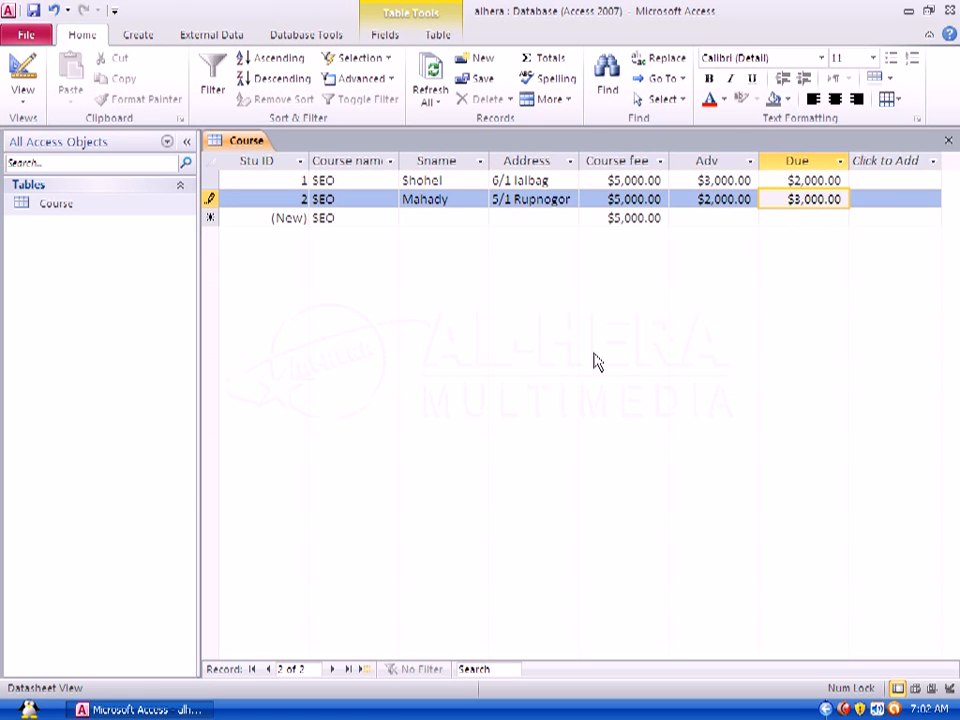
# Step: Enter a third student record with a student name, an address and an advance of 0, and save the table
pyautogui.click(343, 217)
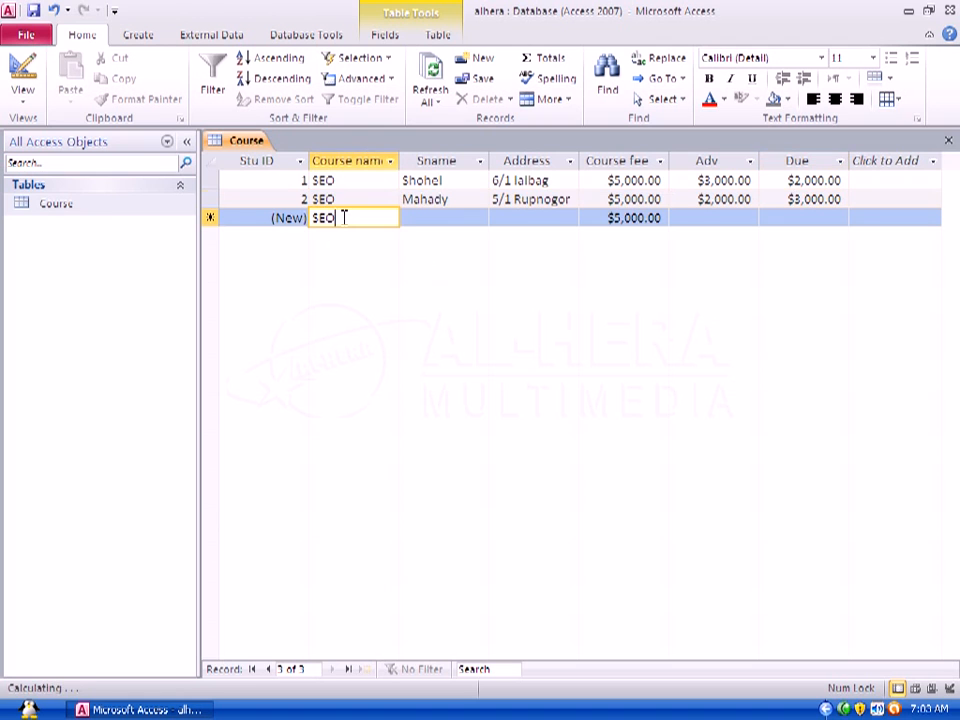
pyautogui.click(437, 217)
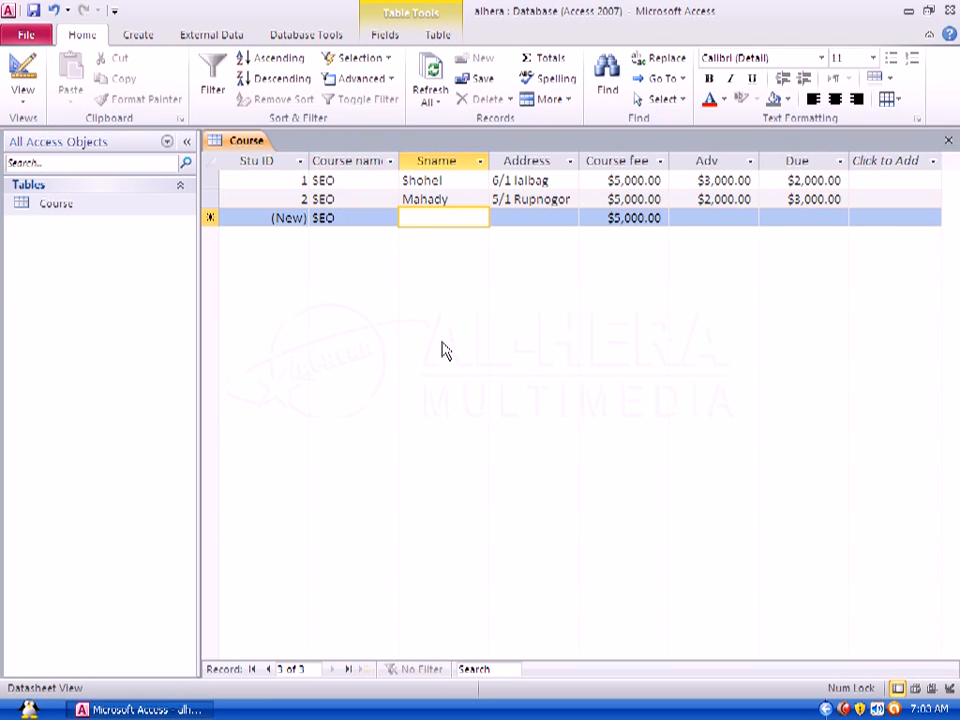
pyautogui.write('M')
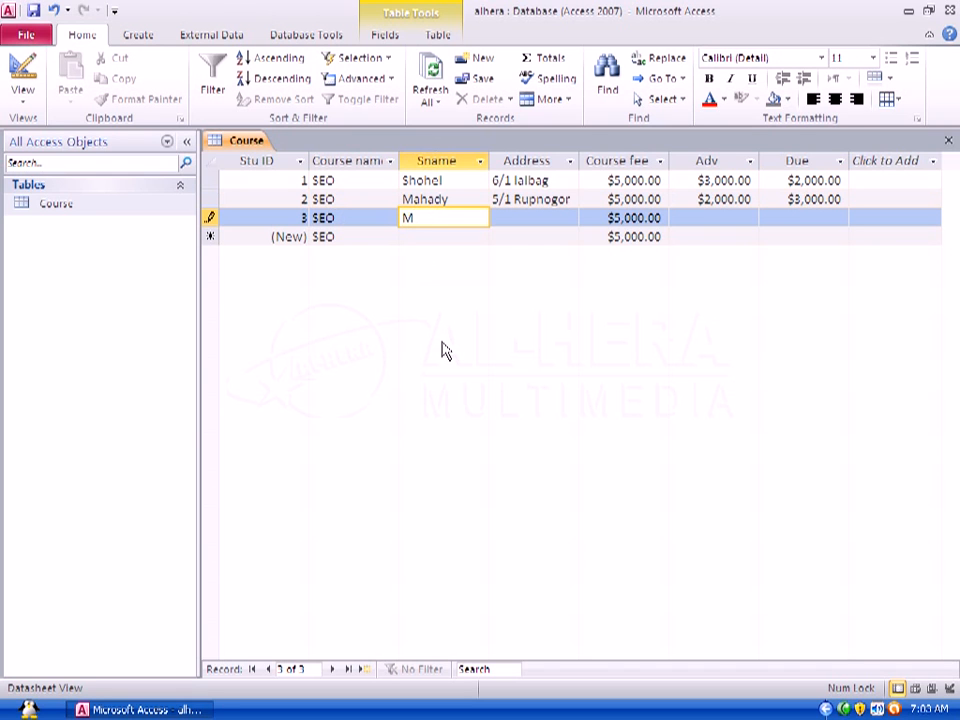
pyautogui.write('oni')
pyautogui.click(503, 218)
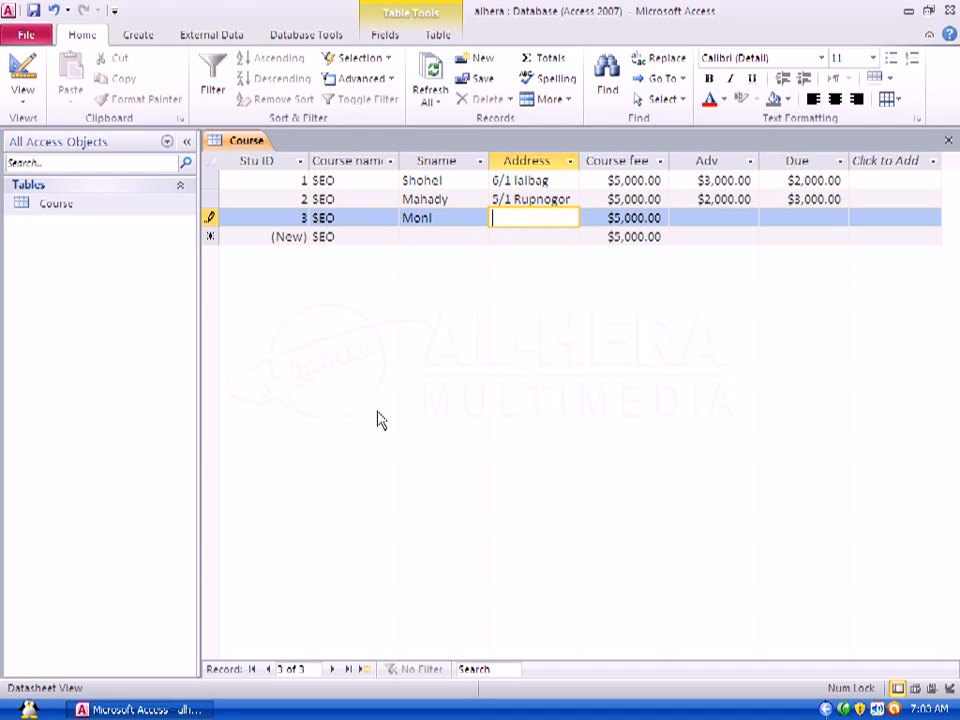
pyautogui.write('3/')
pyautogui.write('2')
pyautogui.write(' D')
pyautogui.write('hanmon')
pyautogui.write('di')
pyautogui.click(685, 217)
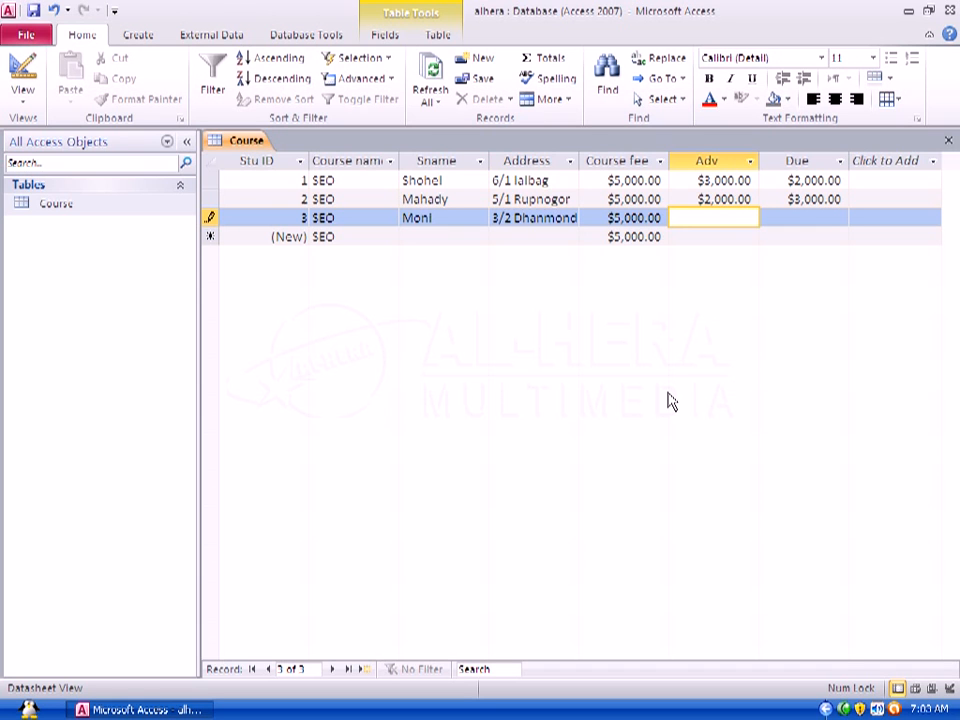
pyautogui.write('0')
pyautogui.click(789, 216)
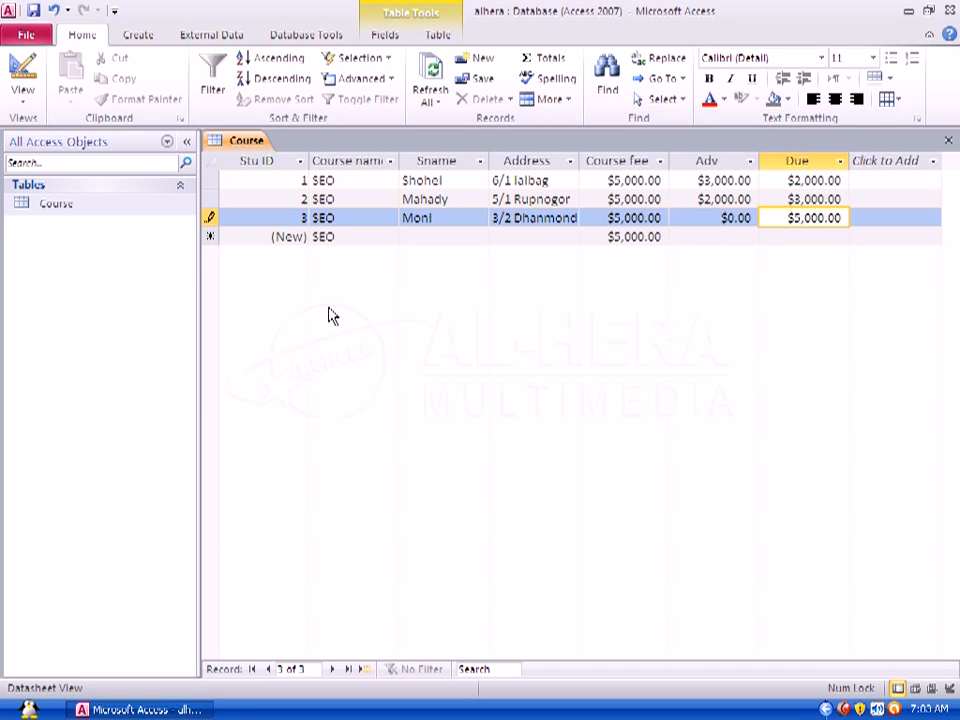
pyautogui.click(33, 13)
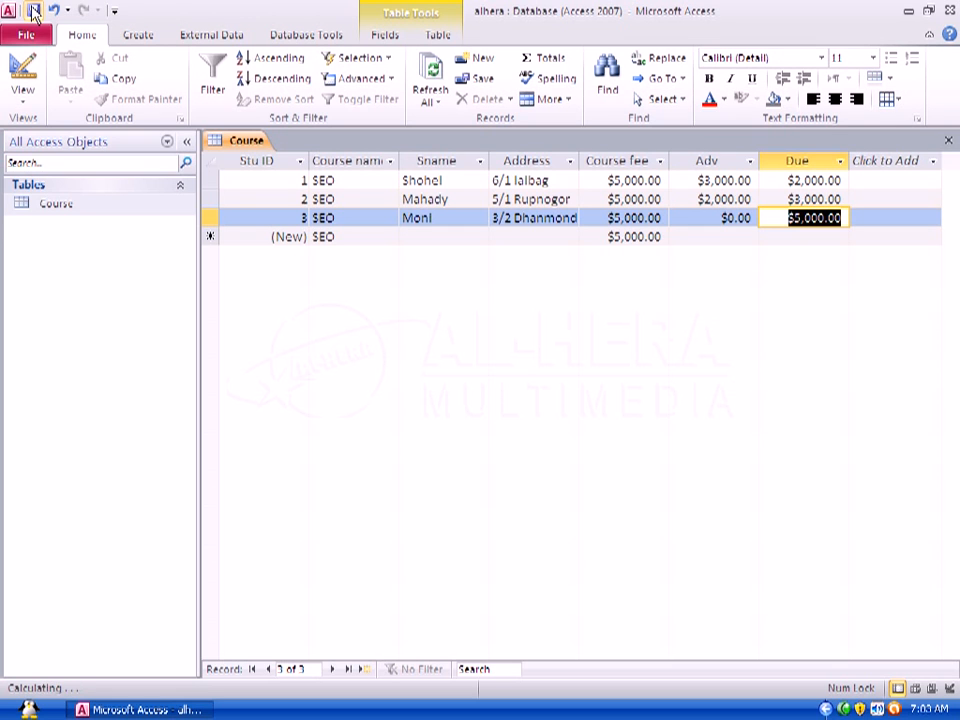